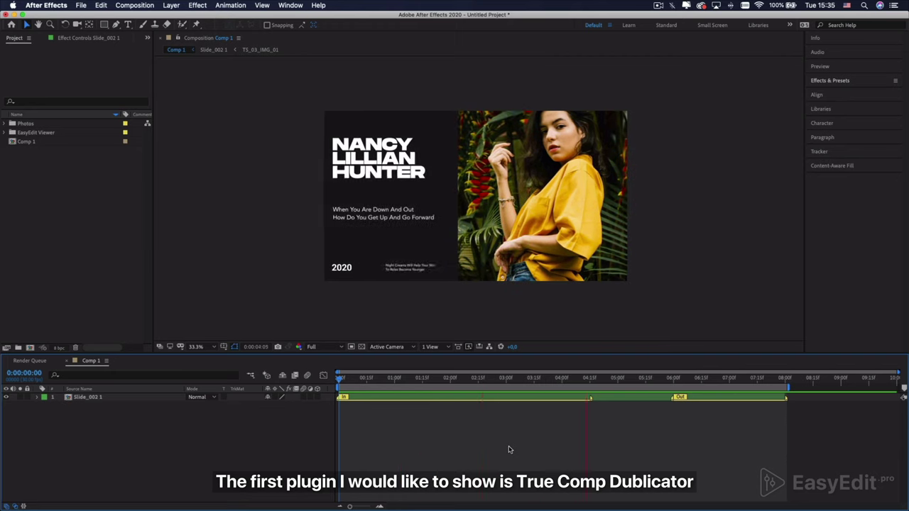
# - Stop the slide preview at 5 seconds and select Comp 1 in the Project panel
pyautogui.press('space')
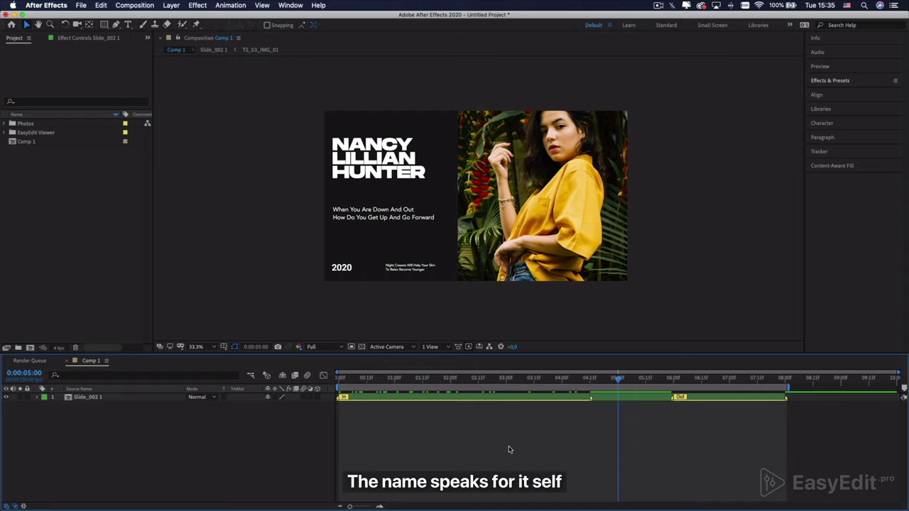
pyautogui.click(58, 145)
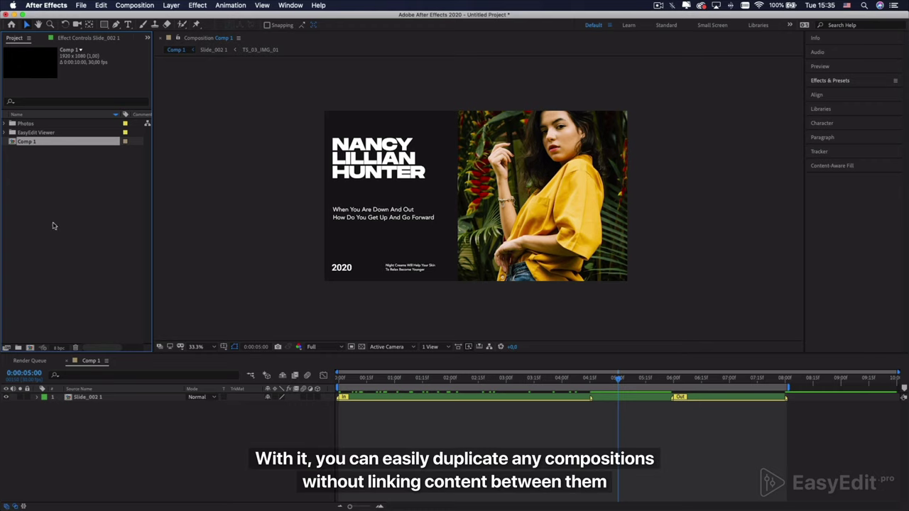
# - Run the True Comp Duplicator.jsx script found via a Help search for 'true', and move its window aside
pyautogui.click(319, 5)
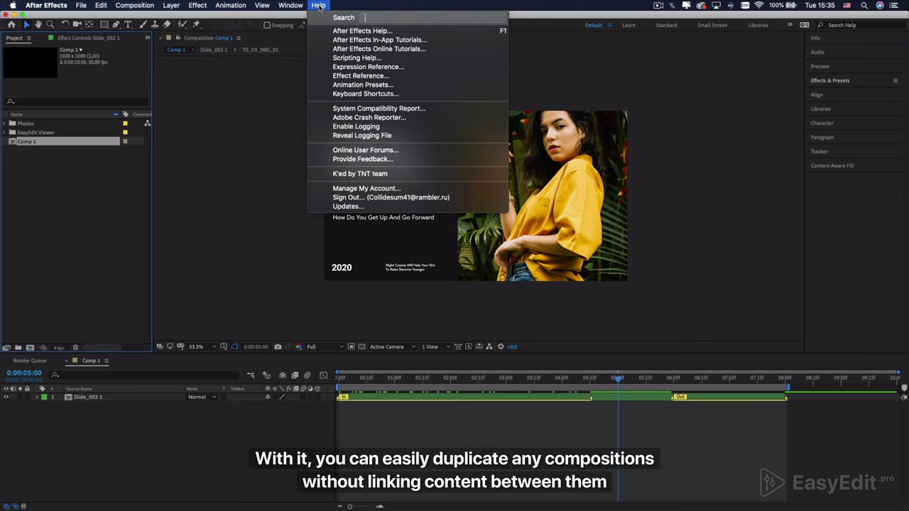
pyautogui.write('true')
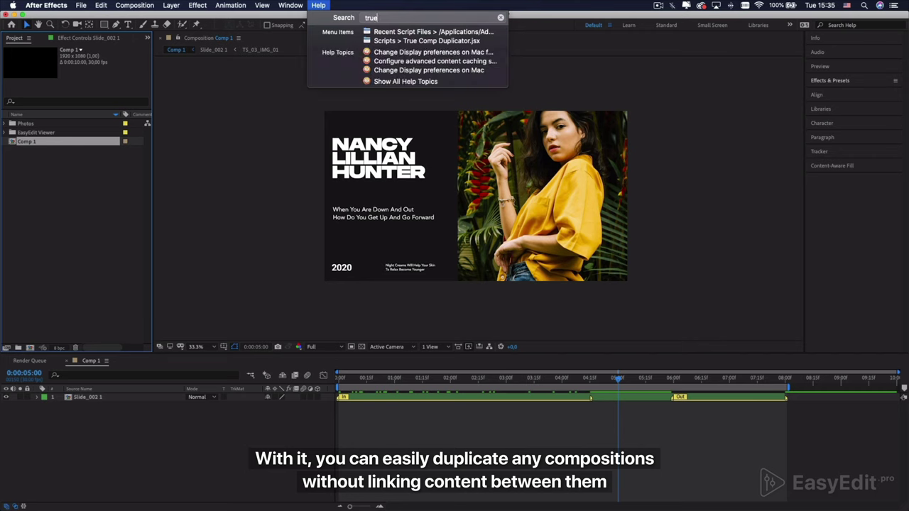
pyautogui.moveTo(421, 42)
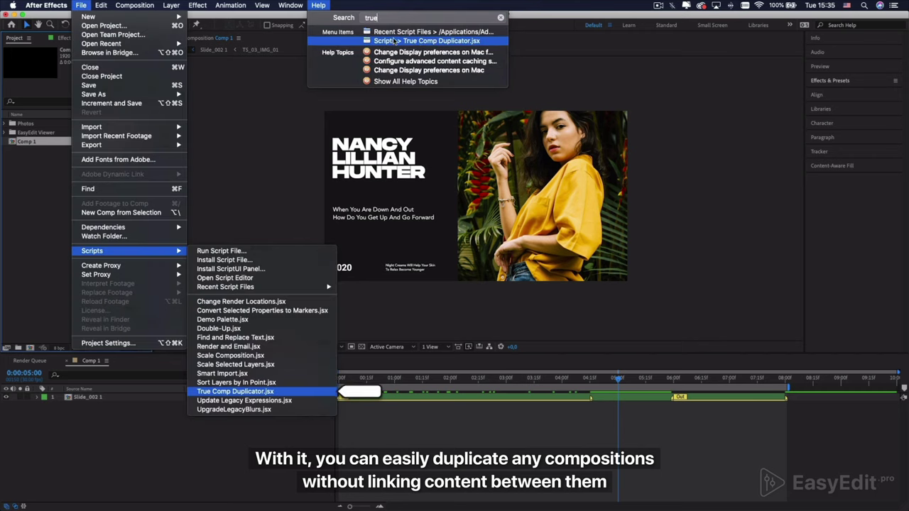
pyautogui.click(490, 42)
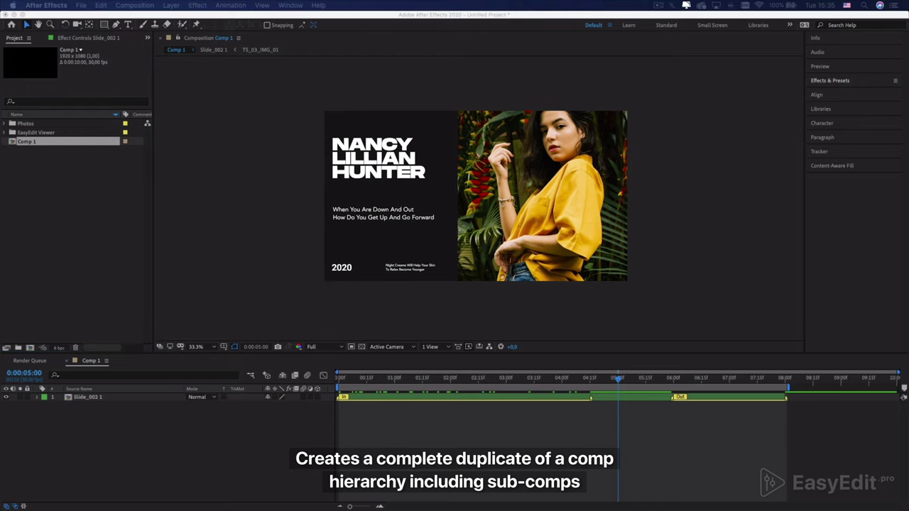
pyautogui.moveTo(448, 288); pyautogui.dragTo(254, 133)
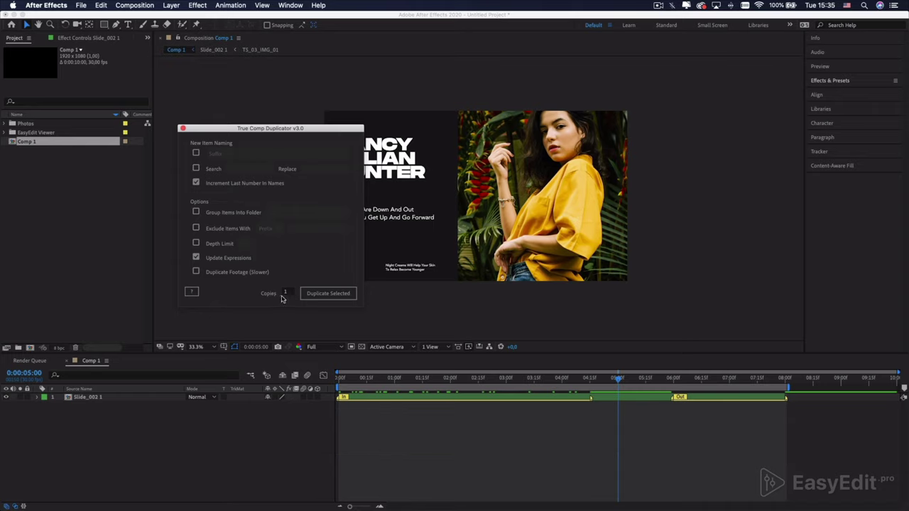
# - Duplicate Comp 1 with its sub-comps (5 items), confirm the completion message, and close the duplicator
pyautogui.click(319, 297)
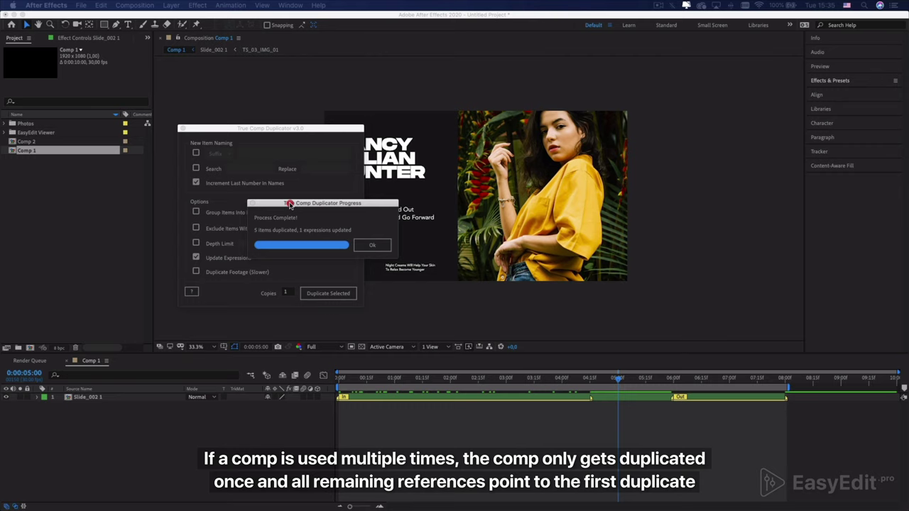
pyautogui.click(284, 204)
pyautogui.click(372, 247)
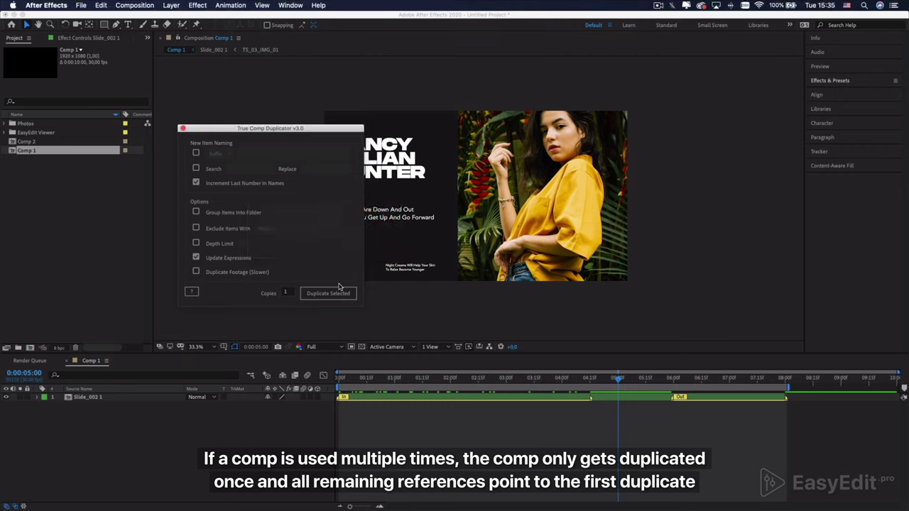
pyautogui.click(183, 129)
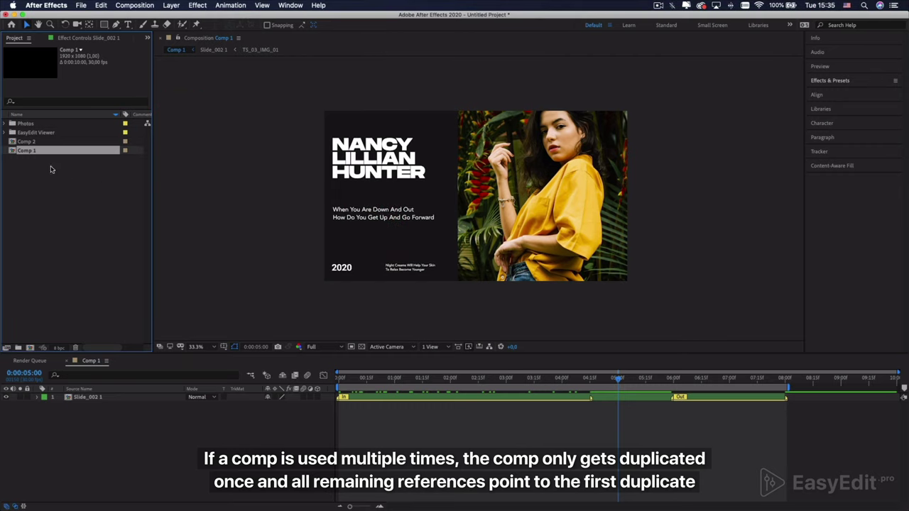
# - Open Comp 2 and drill into the Slide_002 precomp and its TS_03_IMG_02 photo comp
pyautogui.doubleClick(41, 142)
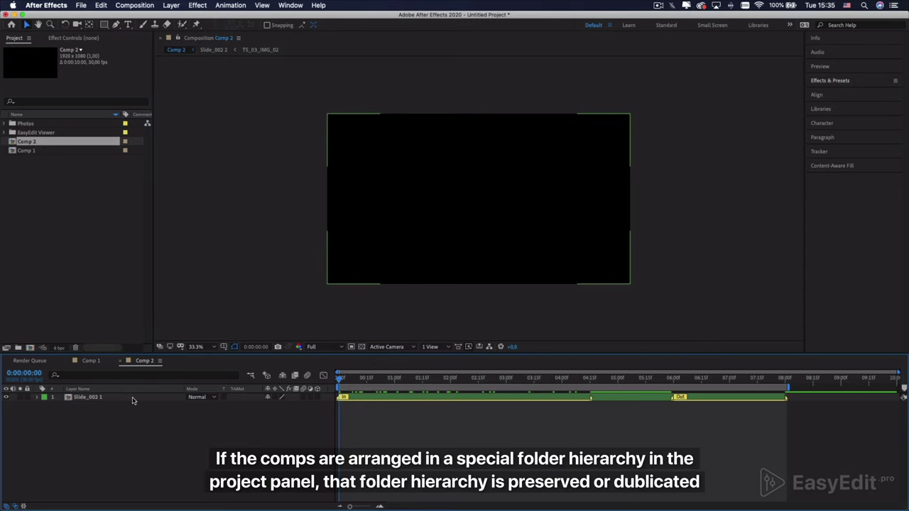
pyautogui.moveTo(398, 382); pyautogui.dragTo(561, 382)
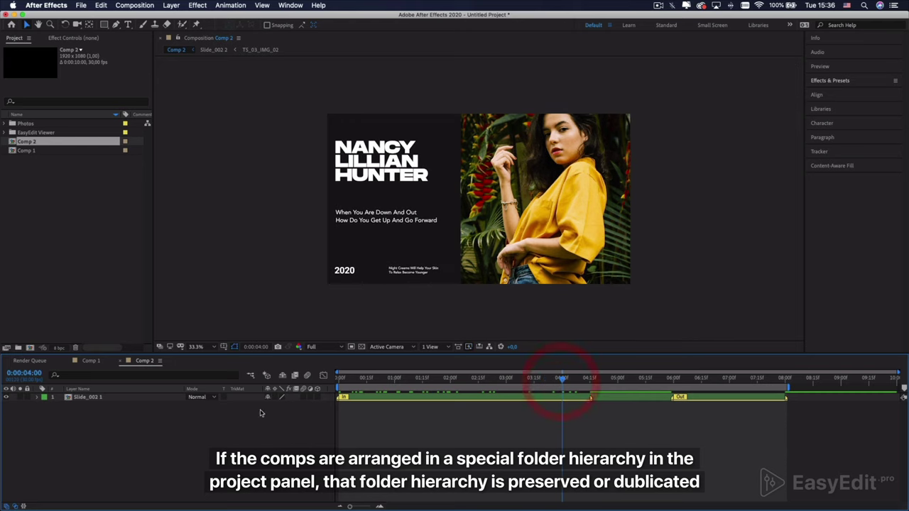
pyautogui.click(112, 400)
pyautogui.doubleClick(112, 399)
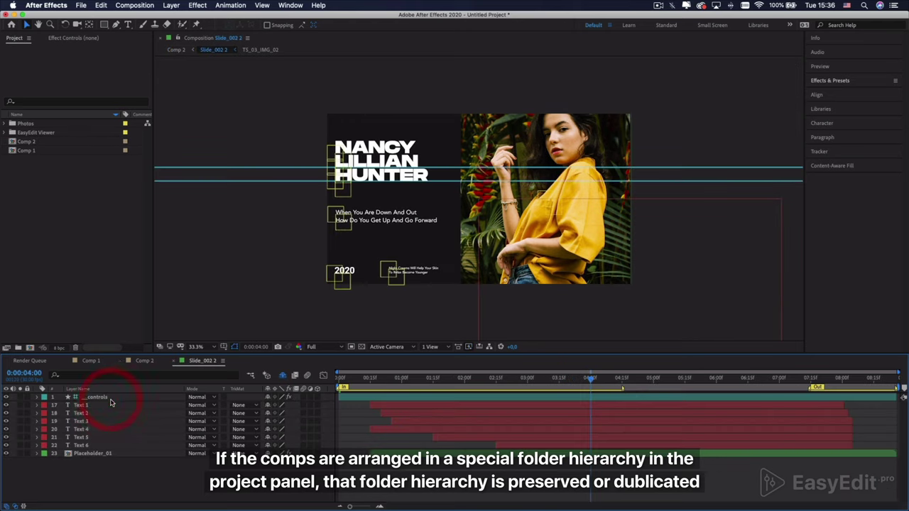
pyautogui.doubleClick(118, 457)
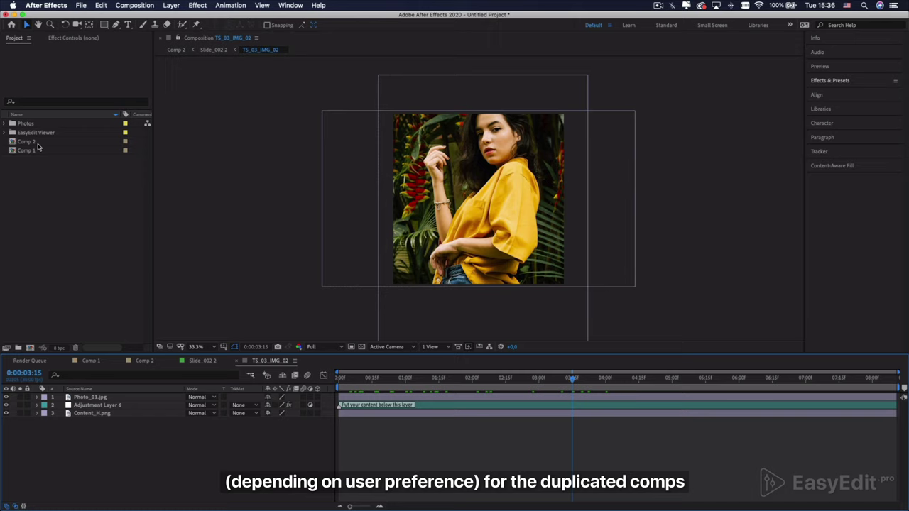
# - Replace the Photo_01.jpg layer with Photo_02.jpg from the Photos folder
pyautogui.click(6, 124)
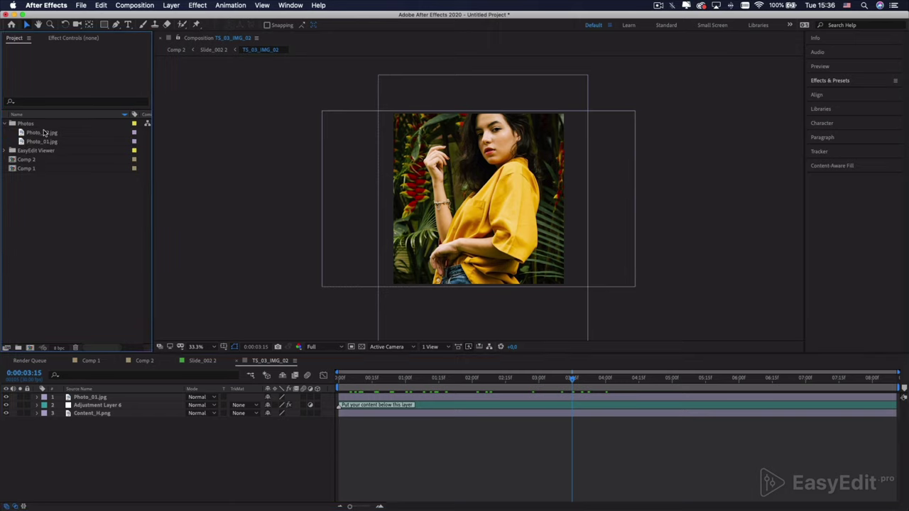
pyautogui.click(67, 134)
pyautogui.moveTo(67, 134); pyautogui.dragTo(104, 396)
pyautogui.click(108, 405)
pyautogui.press('Delete')
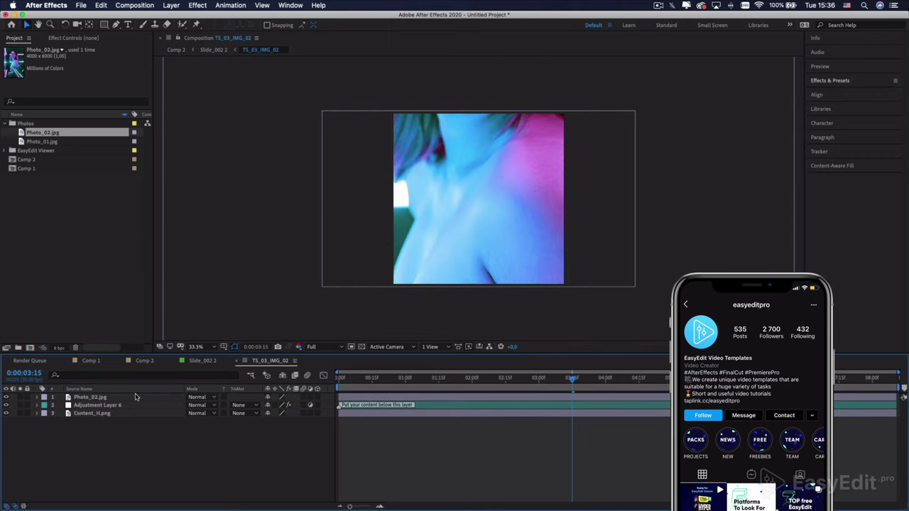
# - Scale Photo_02.jpg down to fill the frame, close the precomps, and return to Comp 1
pyautogui.click(190, 396)
pyautogui.press(',')
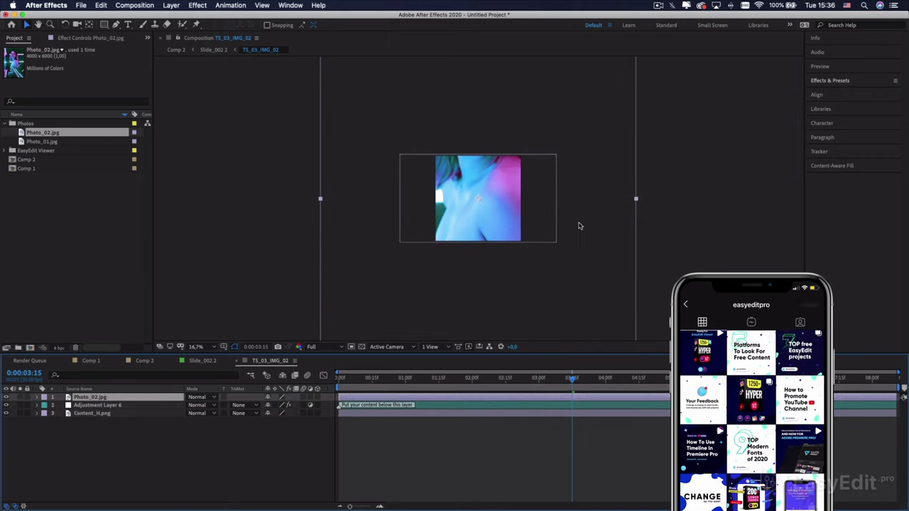
pyautogui.moveTo(637, 202); pyautogui.dragTo(528, 213)
pyautogui.press('.')
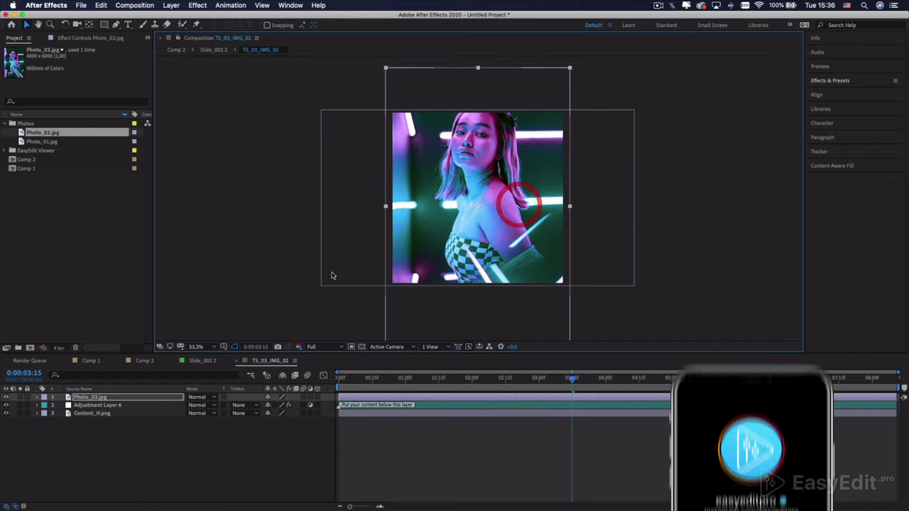
pyautogui.click(239, 362)
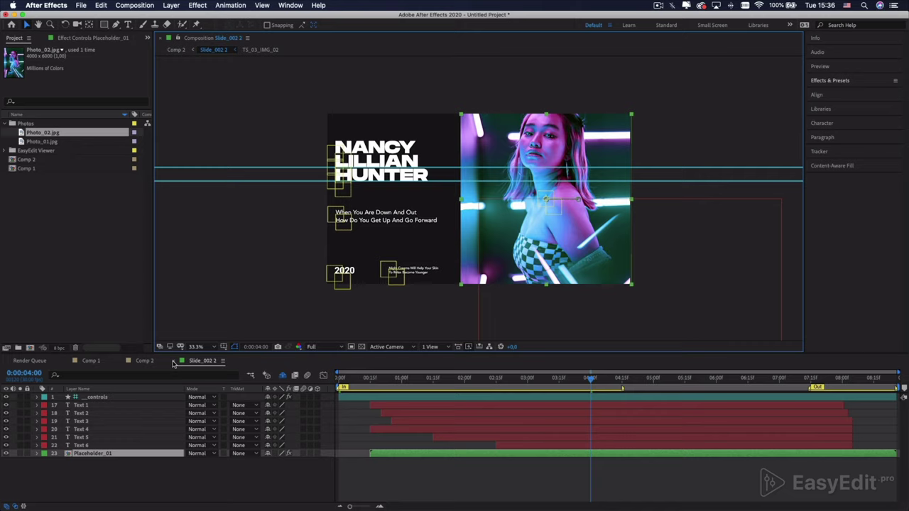
pyautogui.click(172, 363)
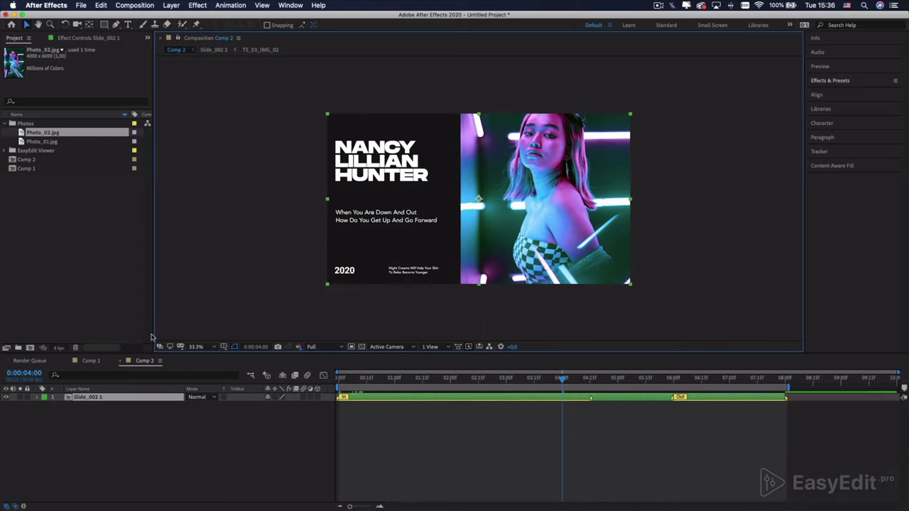
pyautogui.click(97, 364)
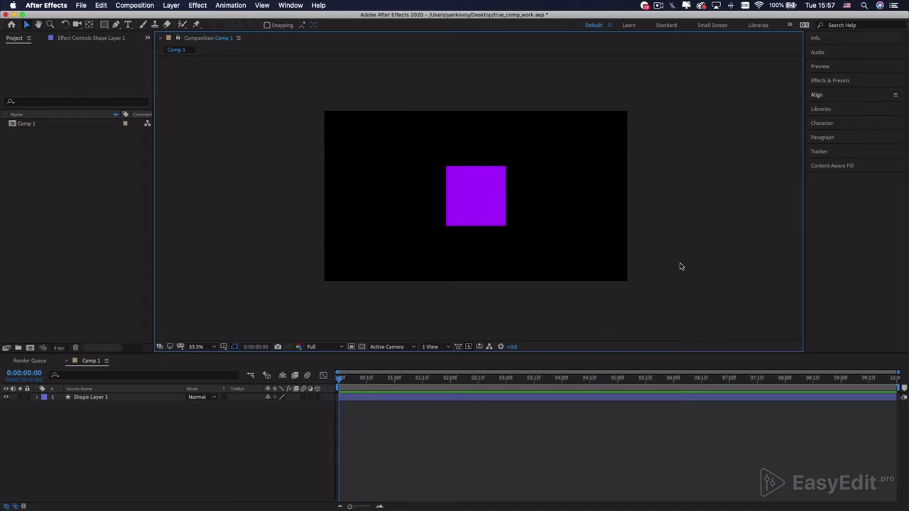
# - Open the KeyFast.jsxbin panel through a Help search for 'keyfast'
pyautogui.click(319, 5)
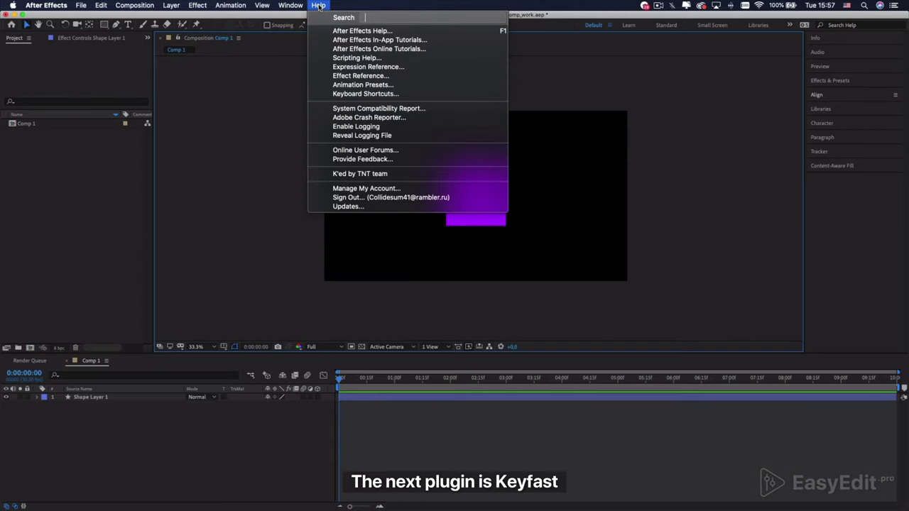
pyautogui.write('keyfa')
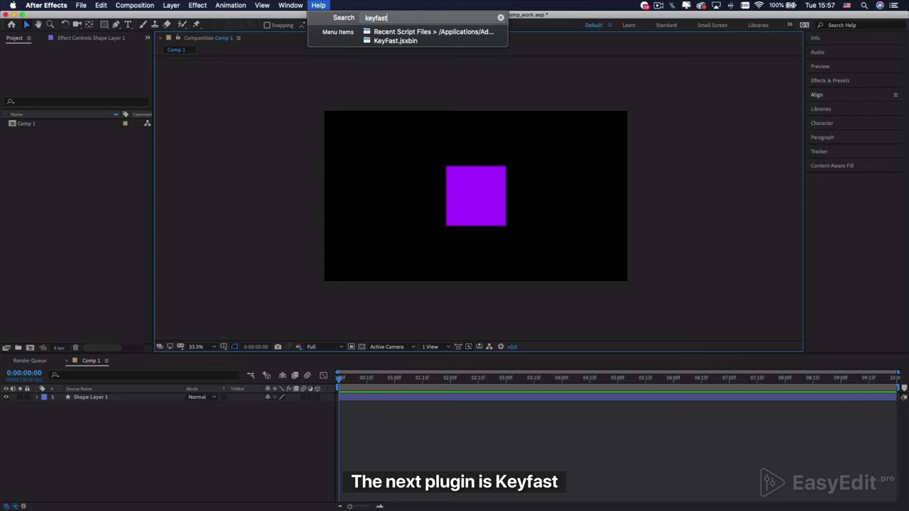
pyautogui.write('st')
pyautogui.moveTo(437, 45)
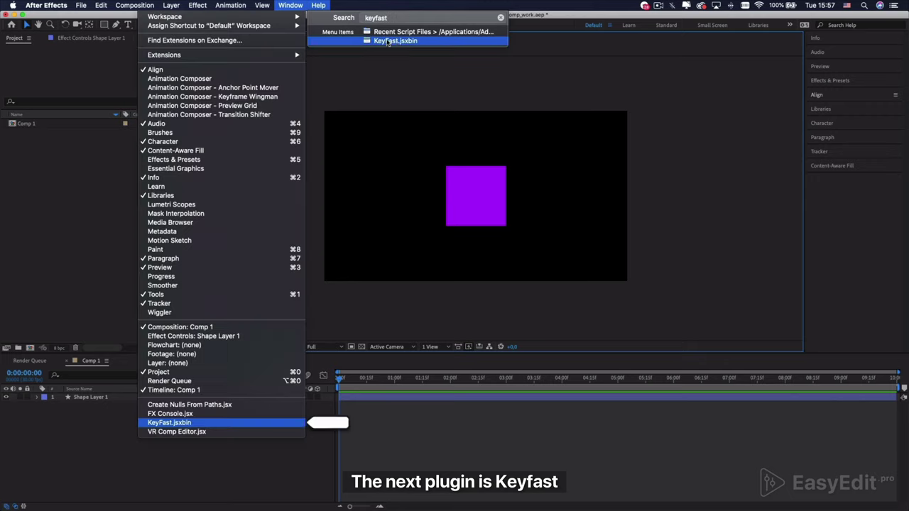
pyautogui.click(438, 44)
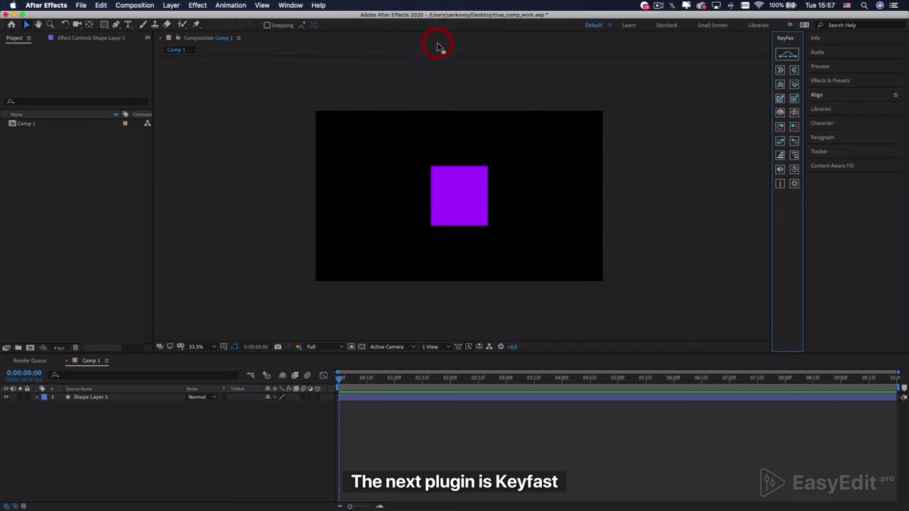
# - Give Shape Layer 1 a KeyFast slide-right animation at 1 second, creating two Position keyframes
pyautogui.moveTo(770, 127); pyautogui.dragTo(758, 127)
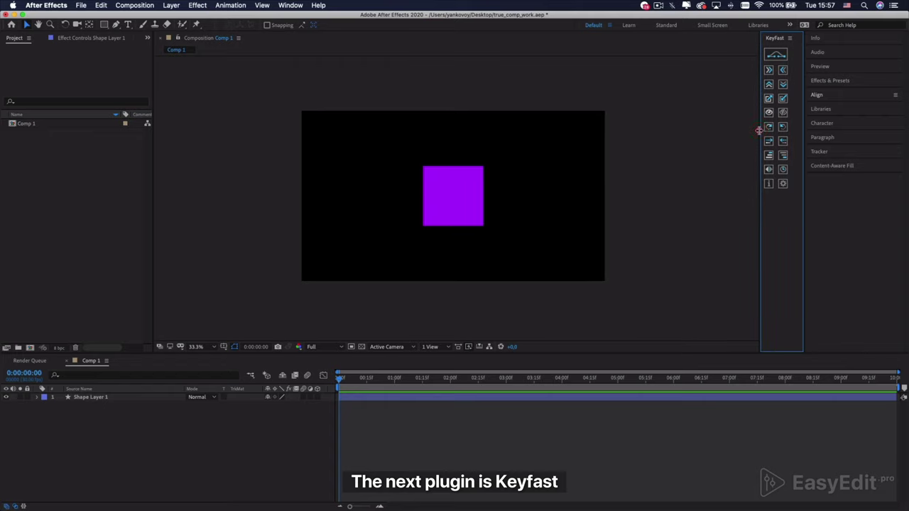
pyautogui.click(543, 399)
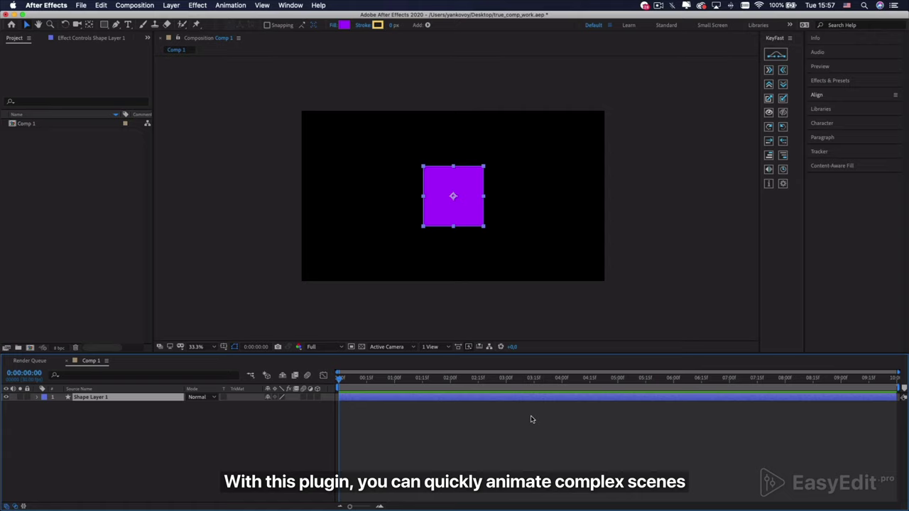
pyautogui.click(394, 381)
pyautogui.click(768, 70)
pyautogui.press('u')
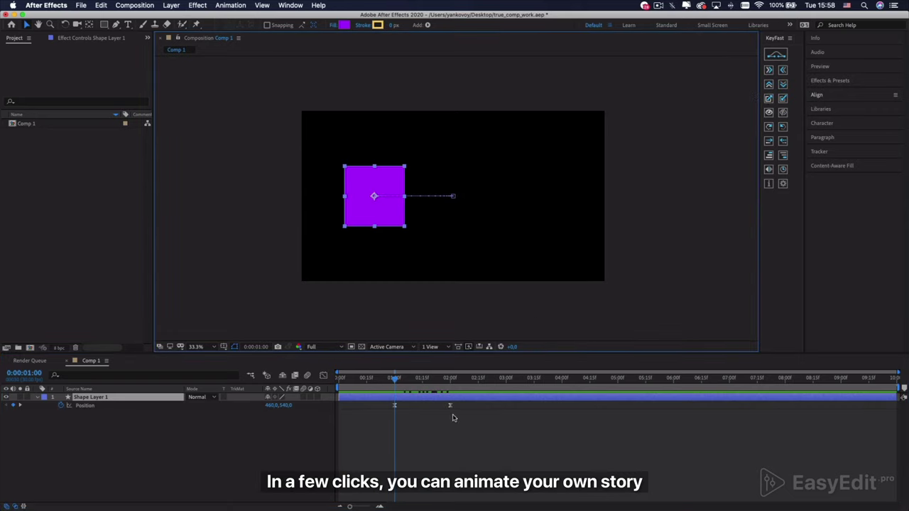
pyautogui.moveTo(380, 383); pyautogui.dragTo(335, 385)
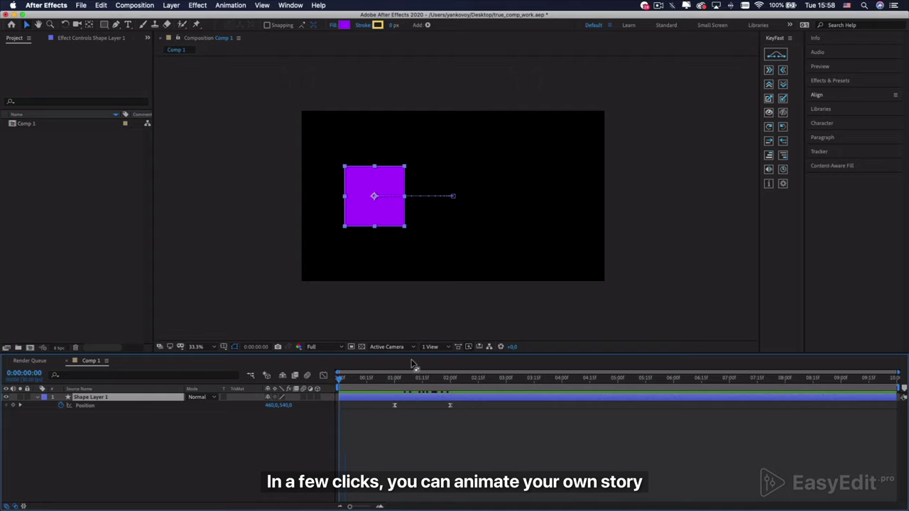
# - Add a KeyFast Scale In from 0% to 100% to the square and preview it from the start
pyautogui.click(768, 100)
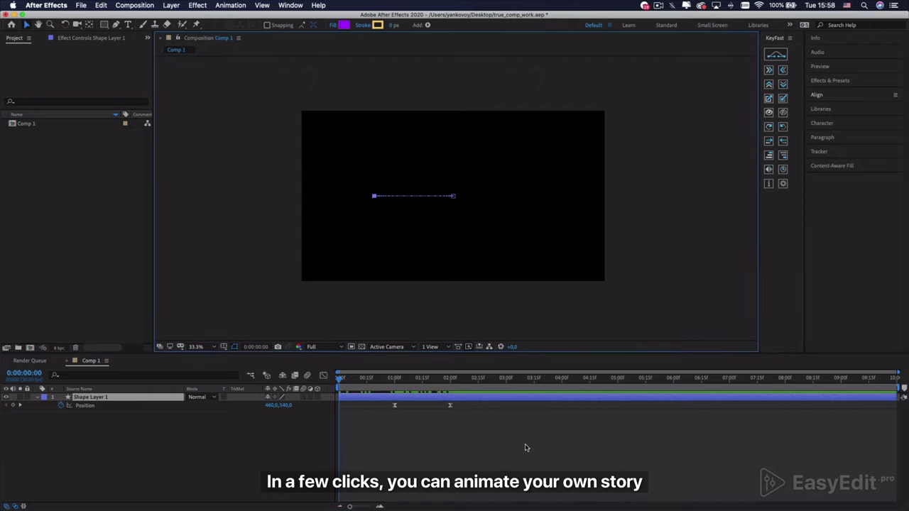
pyautogui.press('u')
pyautogui.press('space')
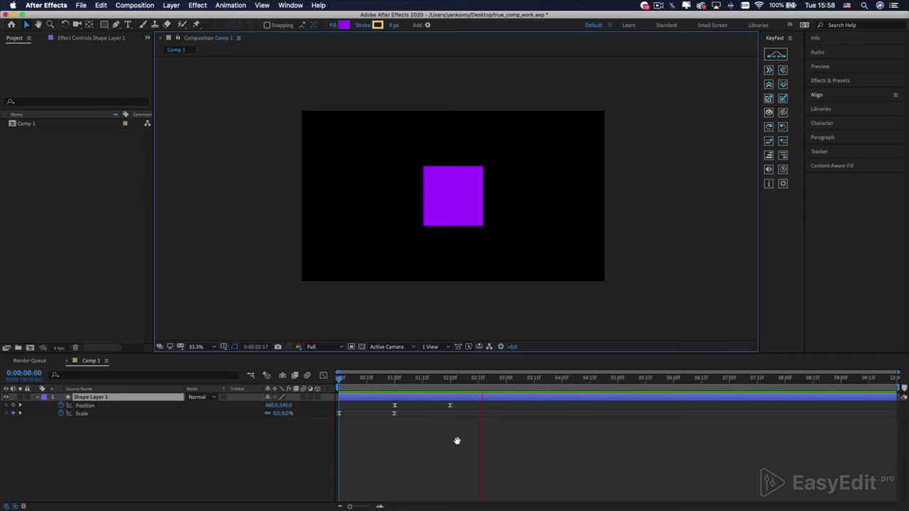
pyautogui.press('space')
pyautogui.moveTo(483, 378); pyautogui.dragTo(397, 394)
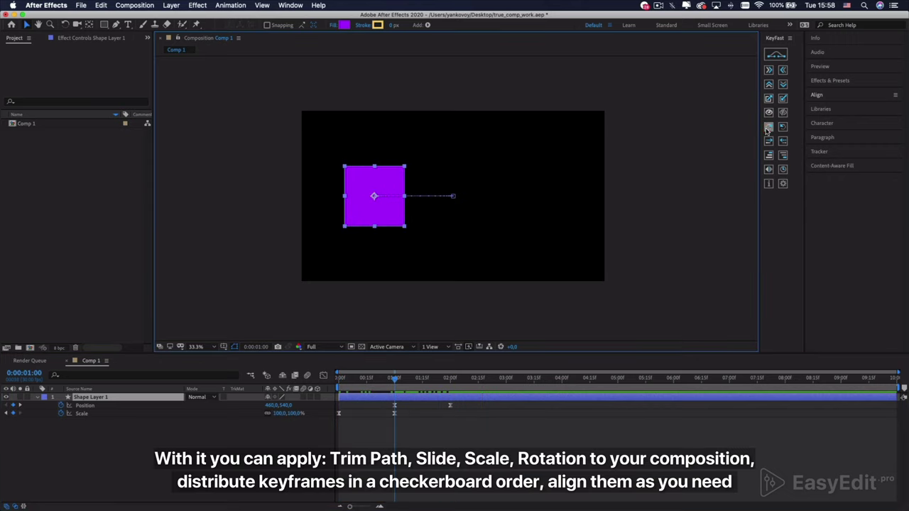
pyautogui.press('Home')
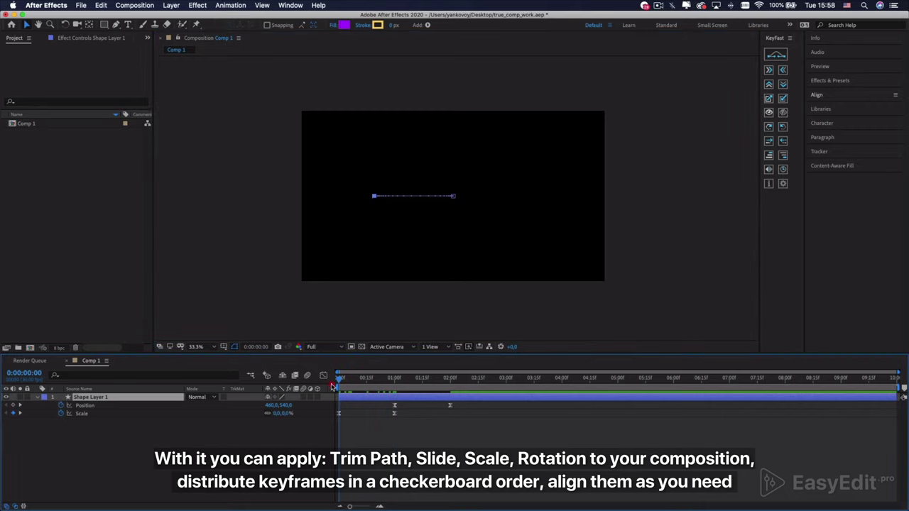
pyautogui.click(399, 442)
pyautogui.press('space')
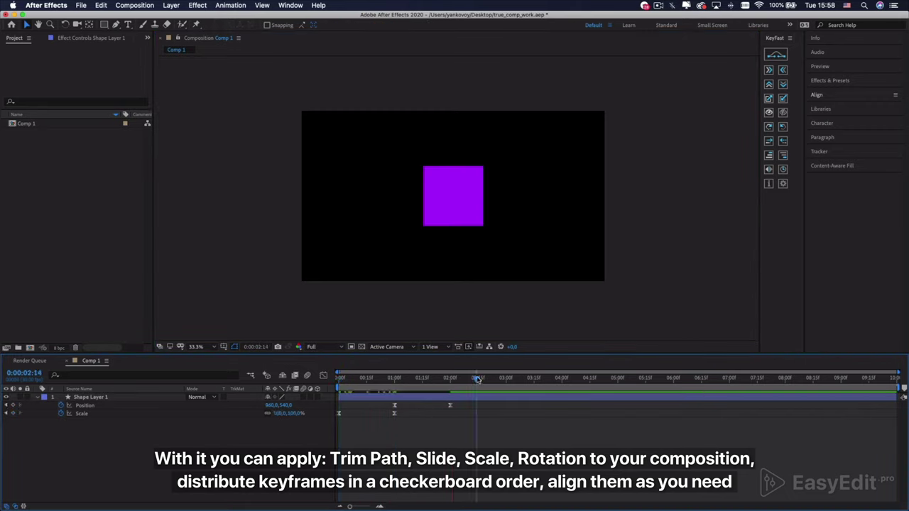
pyautogui.click(502, 379)
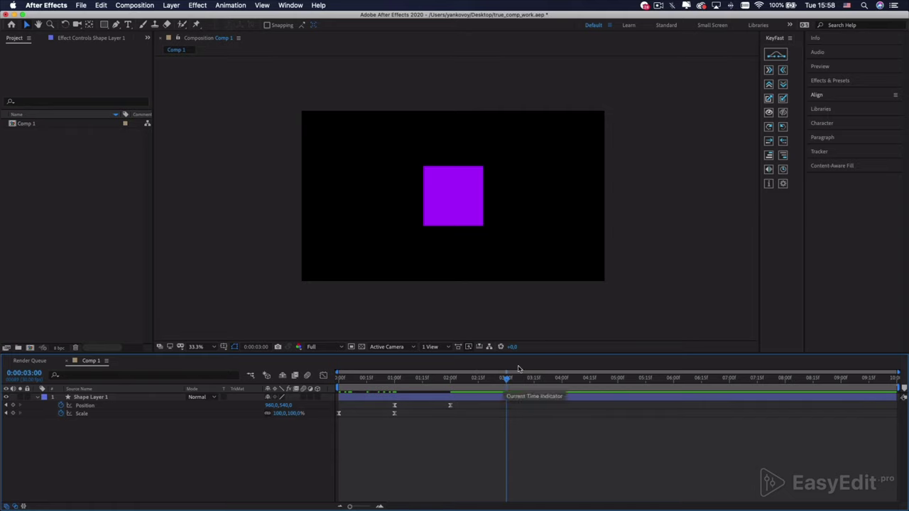
# - Add a KeyFast Scale Out to Shape Layer 1 starting at 3 seconds
pyautogui.click(782, 100)
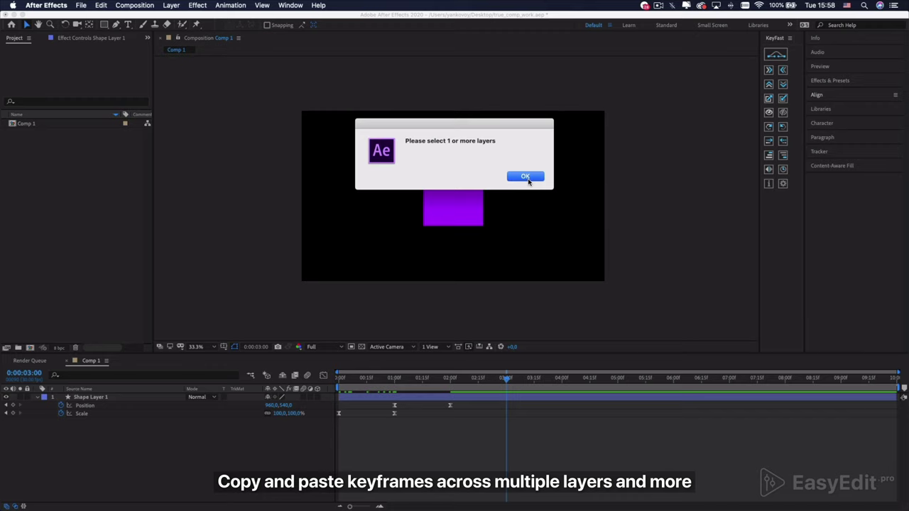
pyautogui.click(525, 177)
pyautogui.click(529, 398)
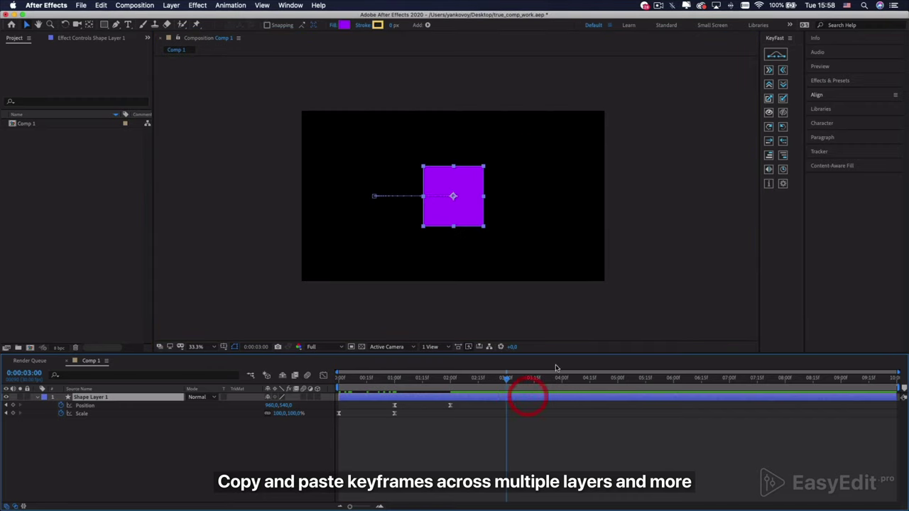
pyautogui.click(782, 99)
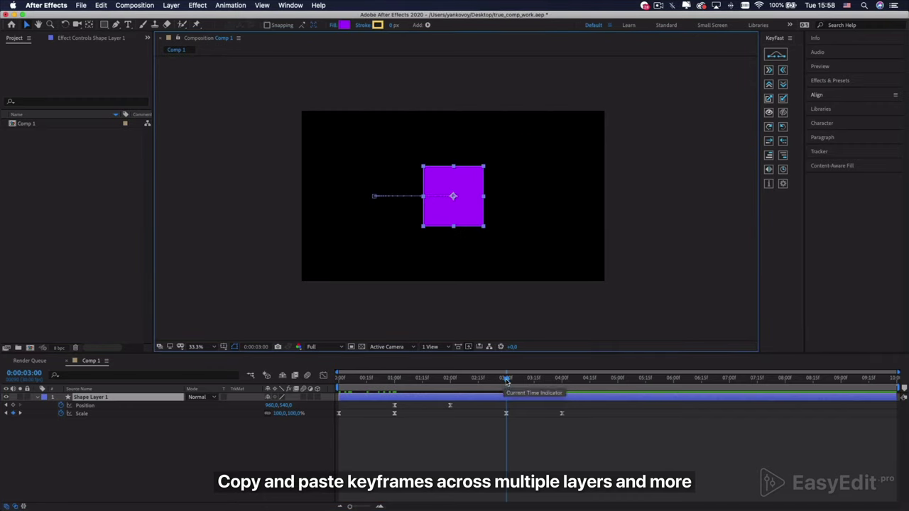
# - Preview the full scale in and out, then go to 2 seconds and open KeyFast Settings
pyautogui.moveTo(501, 381); pyautogui.dragTo(338, 380)
pyautogui.press('space')
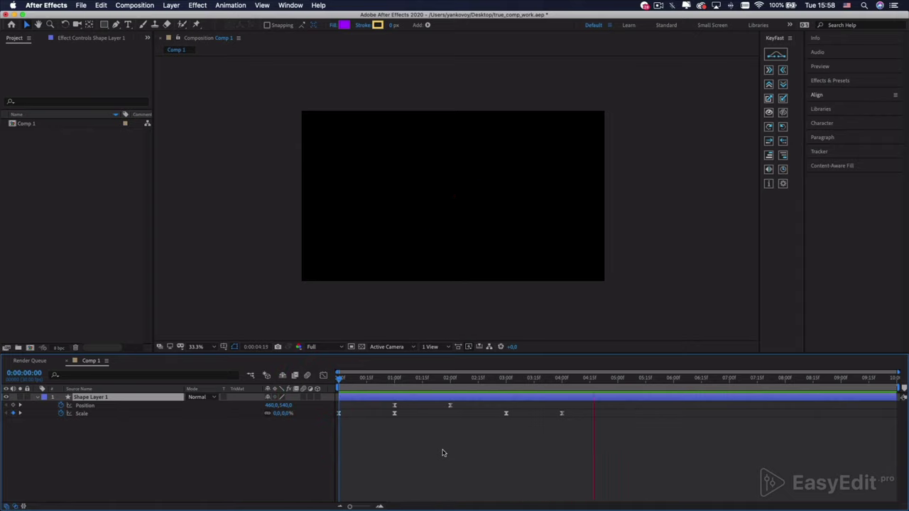
pyautogui.press('space')
pyautogui.click(450, 378)
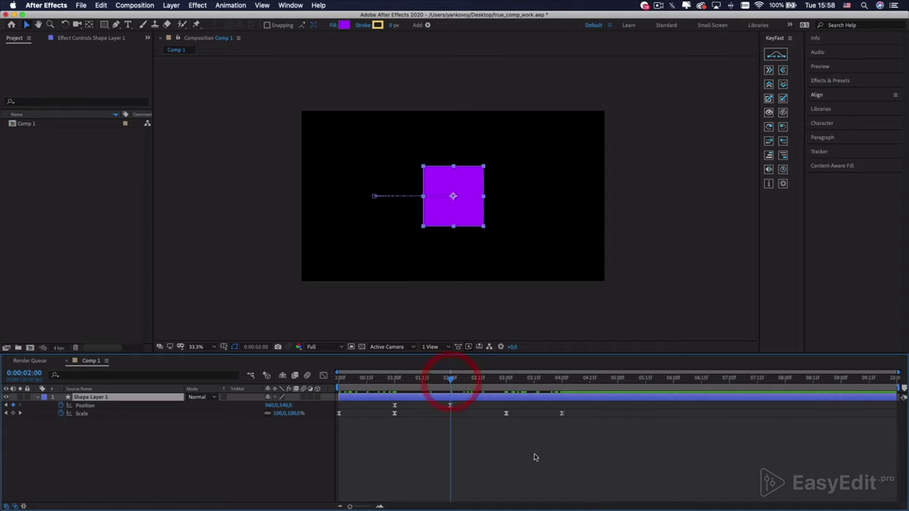
pyautogui.click(782, 185)
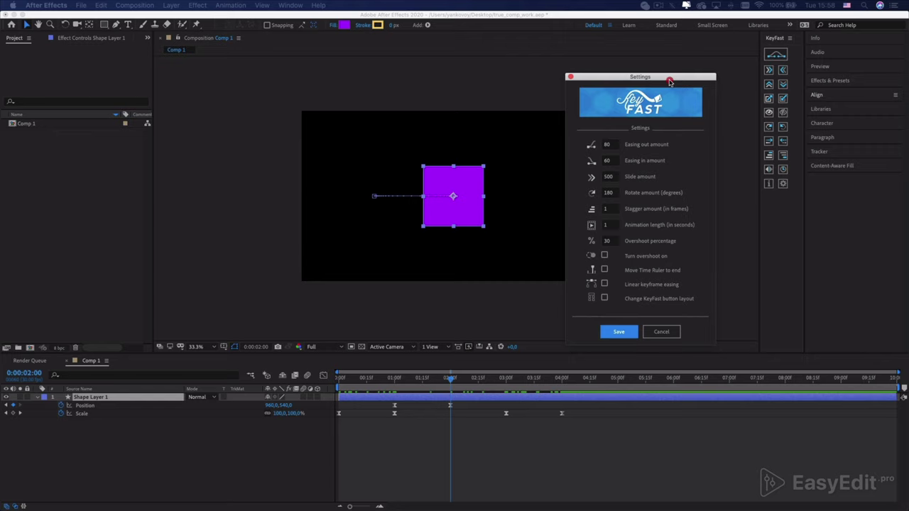
pyautogui.click(671, 74)
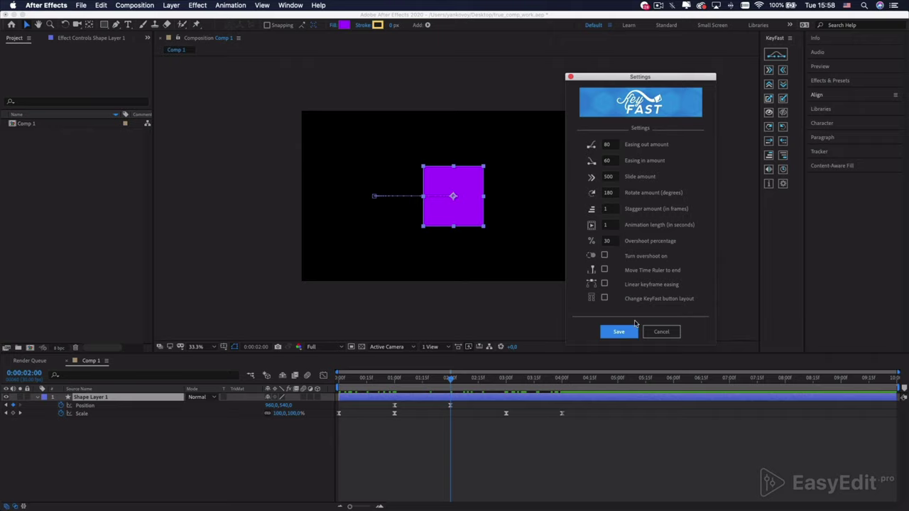
pyautogui.click(627, 332)
pyautogui.click(673, 210)
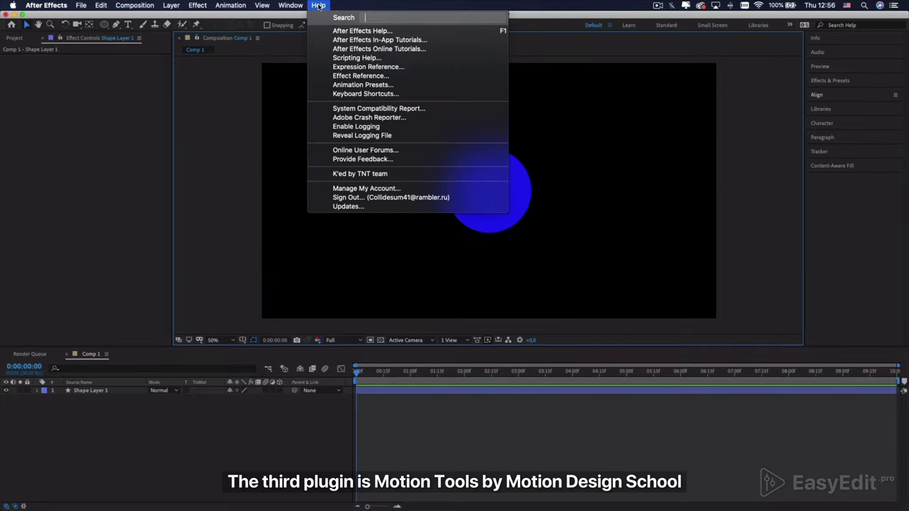
# - Open the Motion Tools 2.jsxbin panel and widen it to show all controls
pyautogui.write('motion tools')
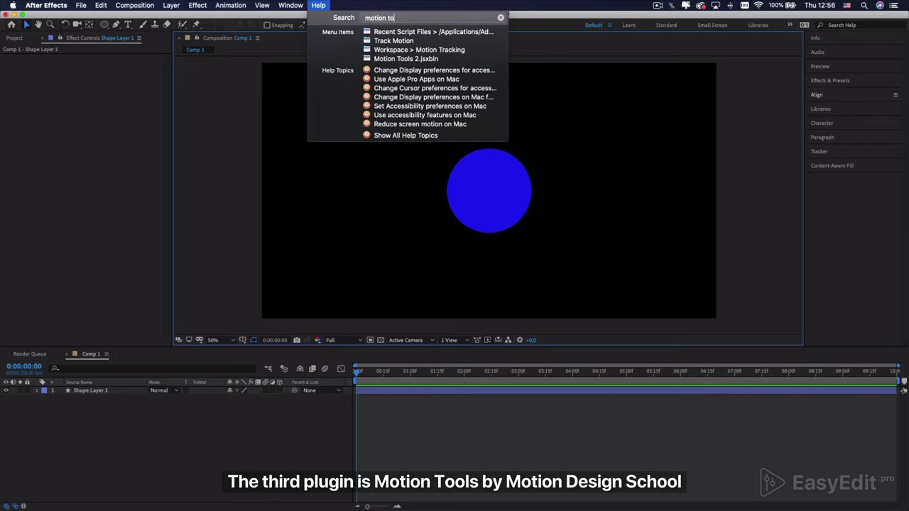
pyautogui.moveTo(445, 43)
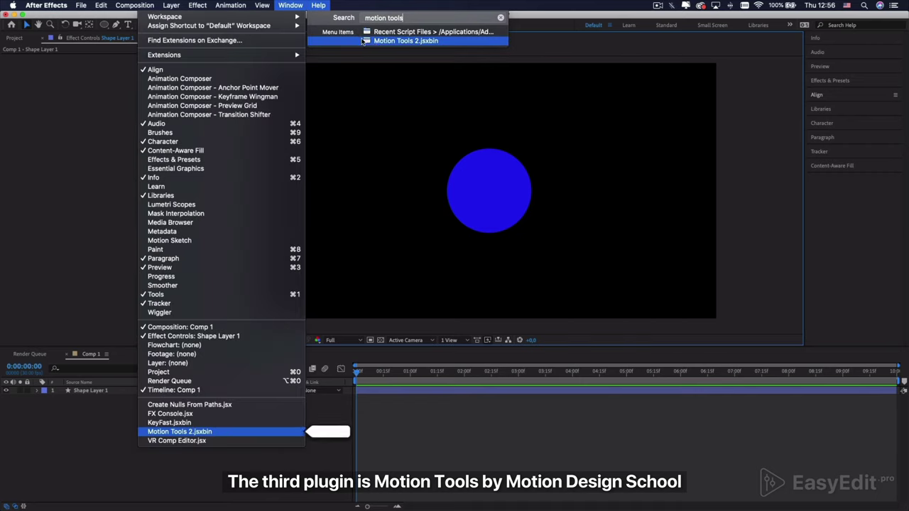
pyautogui.click(445, 42)
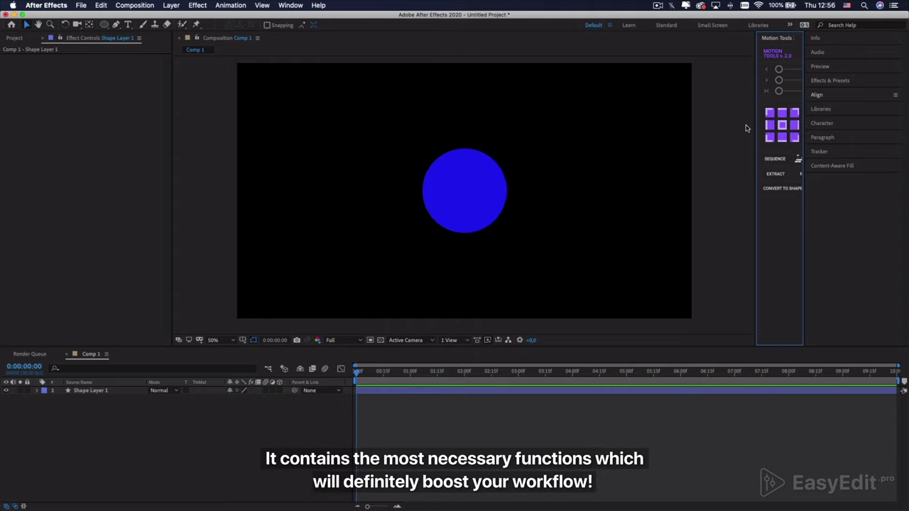
pyautogui.moveTo(754, 127); pyautogui.dragTo(686, 132)
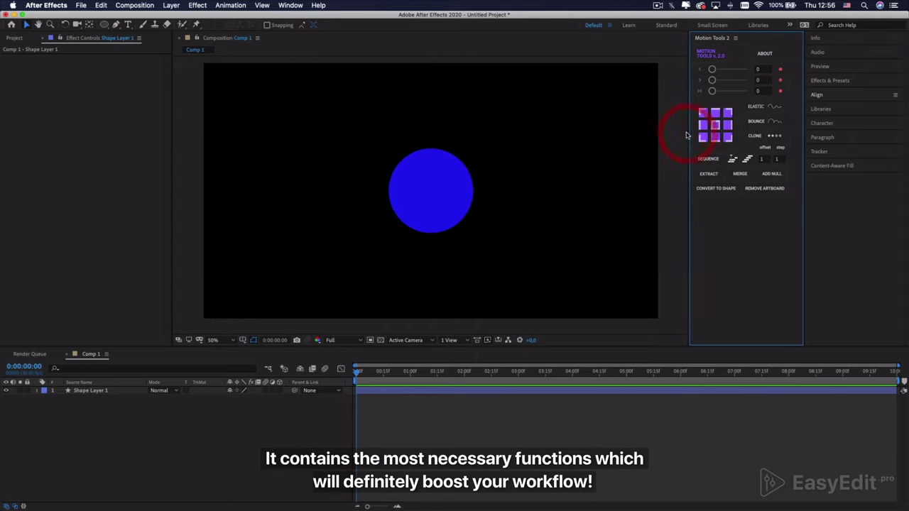
# - Move the blue circle's anchor point to its left and right edges, then back to centre
pyautogui.click(438, 201)
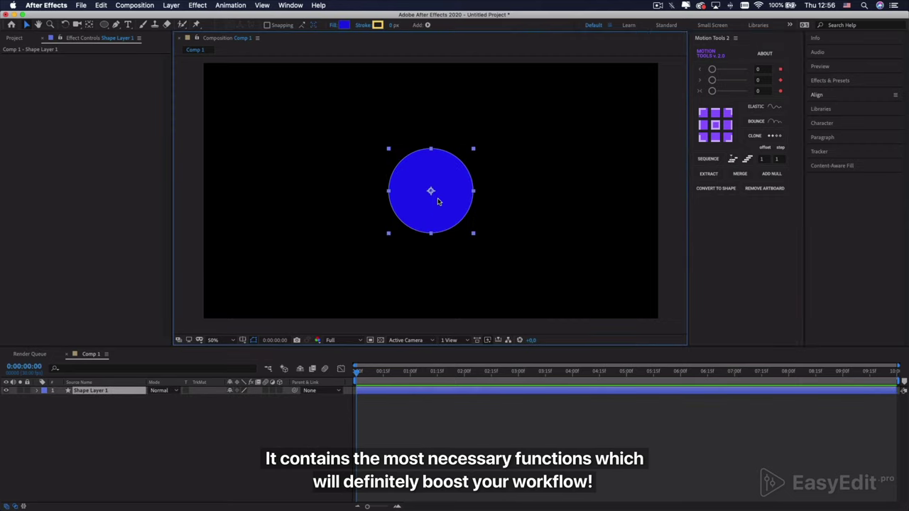
pyautogui.click(702, 125)
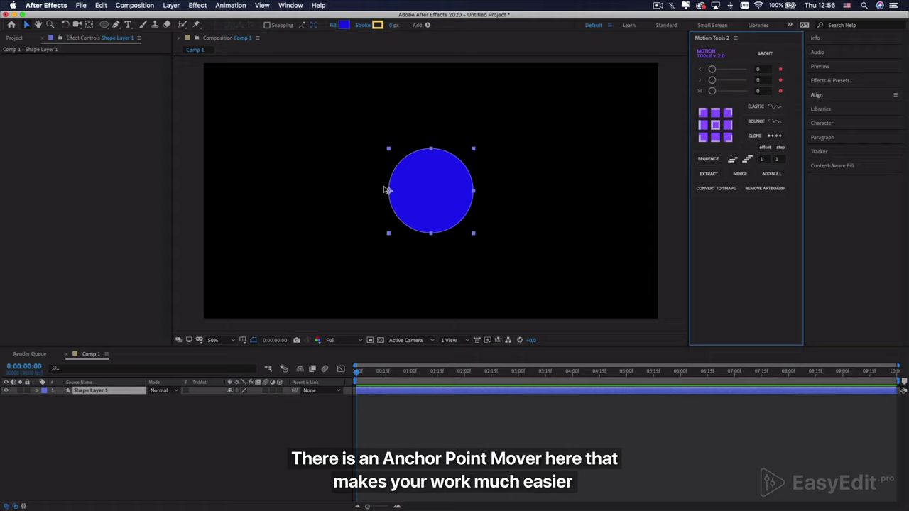
pyautogui.click(727, 125)
pyautogui.click(715, 126)
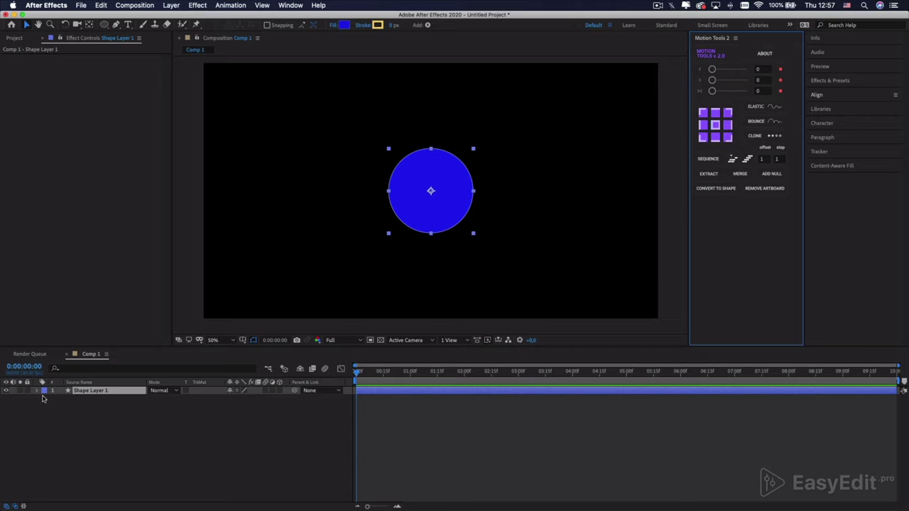
# - Keyframe the circle's Position moving from the frame's left at 0 s to the right at 1 s
pyautogui.click(37, 390)
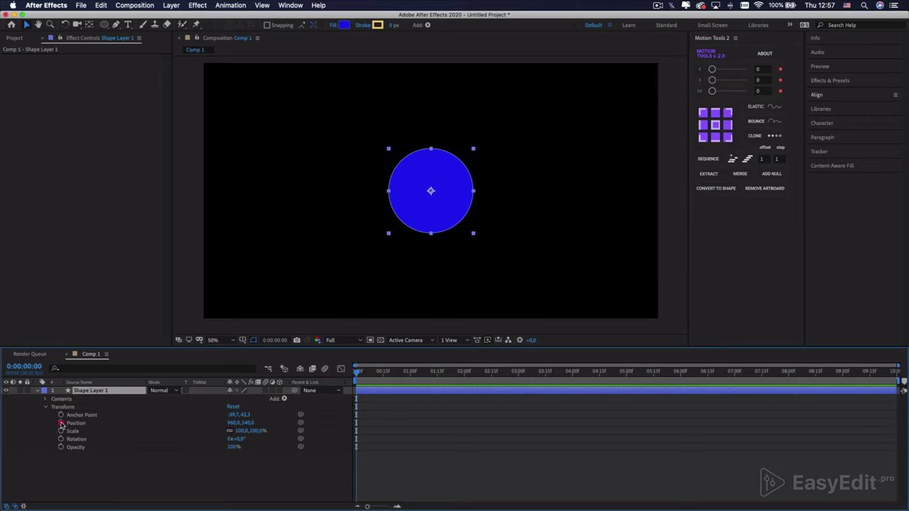
pyautogui.click(61, 424)
pyautogui.moveTo(443, 210); pyautogui.dragTo(291, 209)
pyautogui.moveTo(391, 368); pyautogui.dragTo(410, 370)
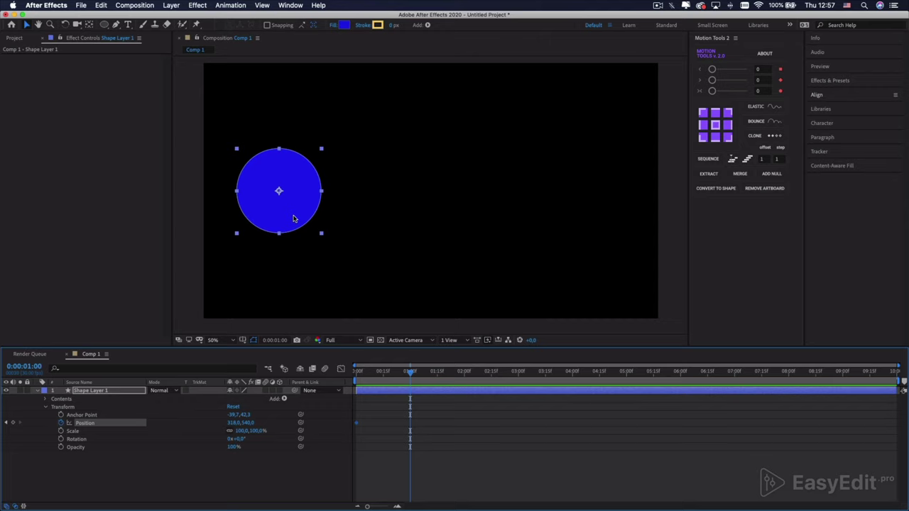
pyautogui.moveTo(296, 218); pyautogui.dragTo(582, 224)
# - Preview the circle's left-to-right move from the start
pyautogui.press('Home')
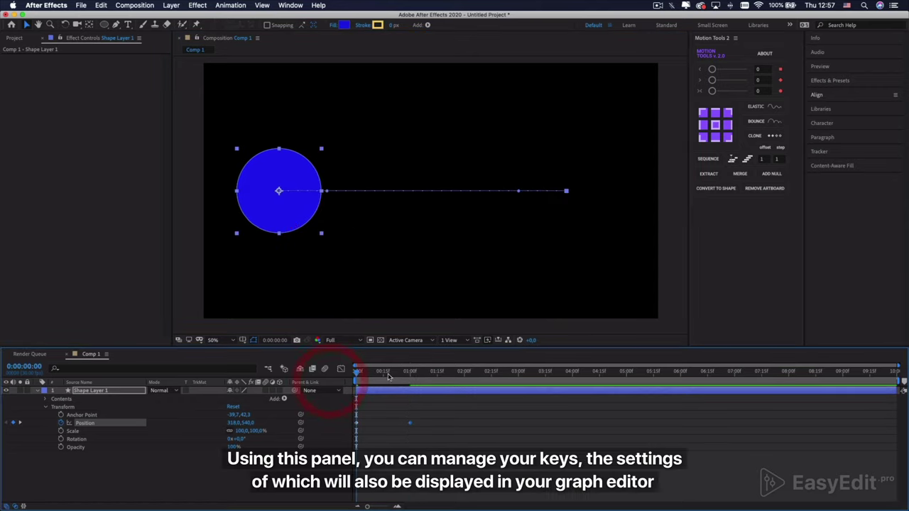
pyautogui.click(346, 381)
pyautogui.press('space')
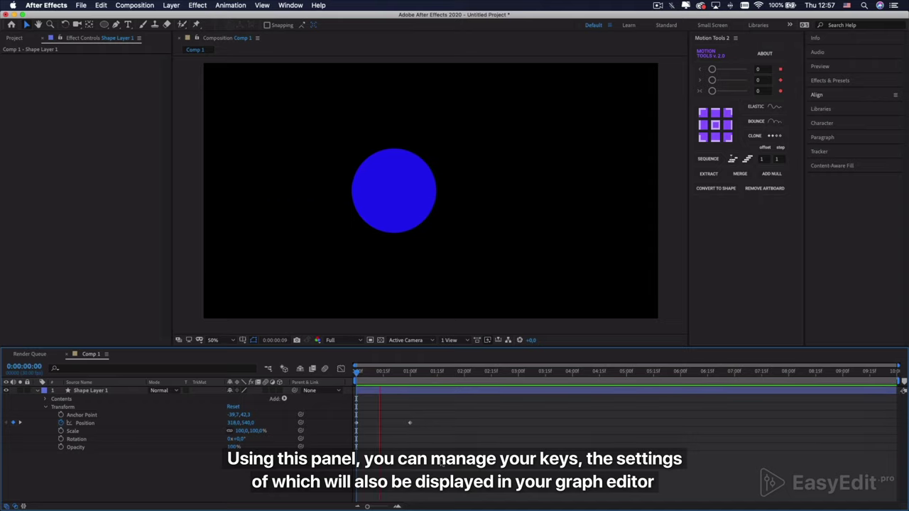
pyautogui.press('space')
pyautogui.click(410, 371)
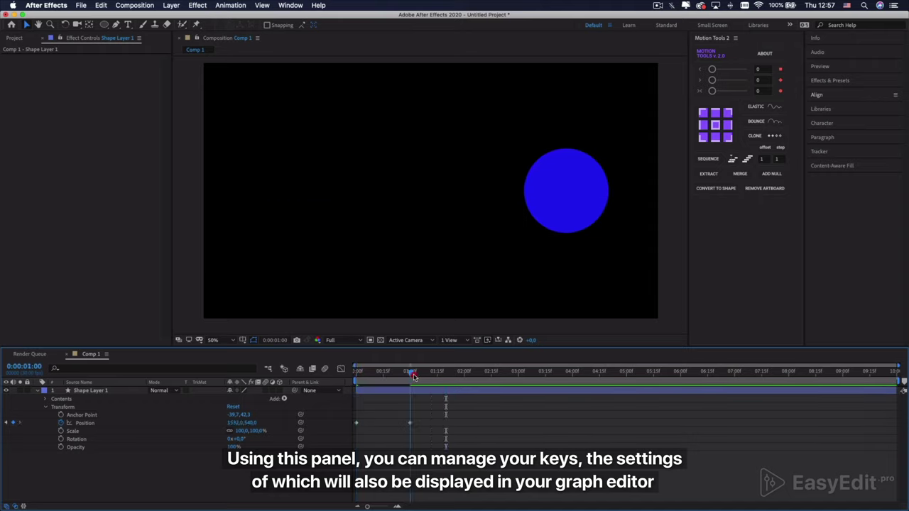
# - Apply Motion Tools easing to both Position keyframes and play the result
pyautogui.moveTo(350, 416); pyautogui.dragTo(426, 441)
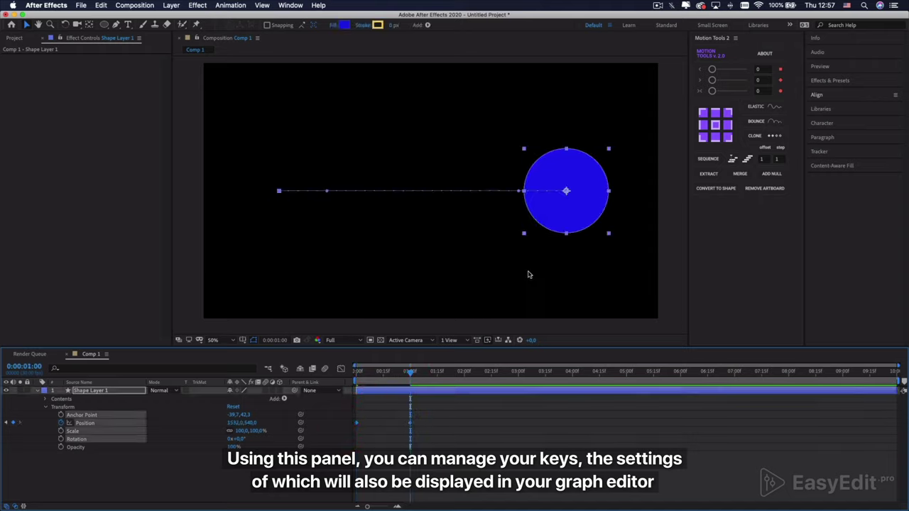
pyautogui.moveTo(712, 93); pyautogui.dragTo(738, 96)
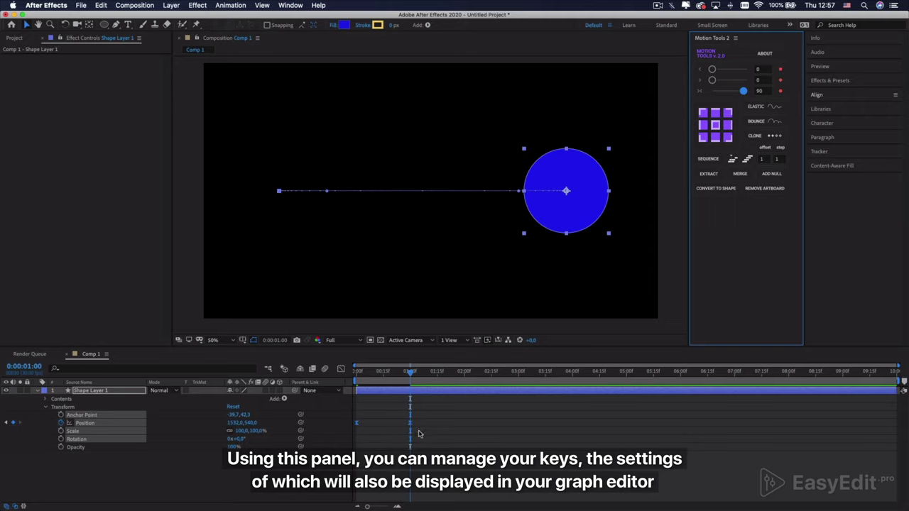
pyautogui.click(356, 371)
pyautogui.press('space')
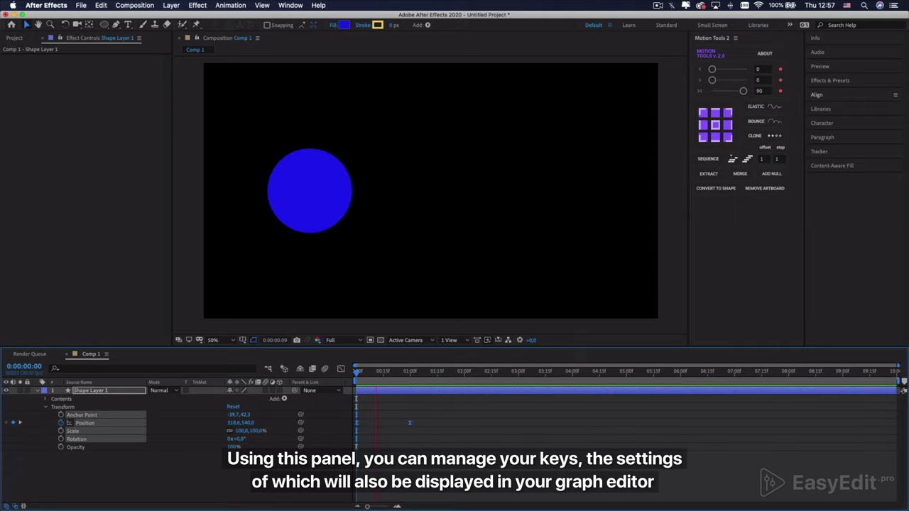
pyautogui.moveTo(434, 371); pyautogui.dragTo(409, 371)
# - Reselect the Position keyframes, set the Motion Tools ease to 100, and preview from 0:00
pyautogui.click(340, 369)
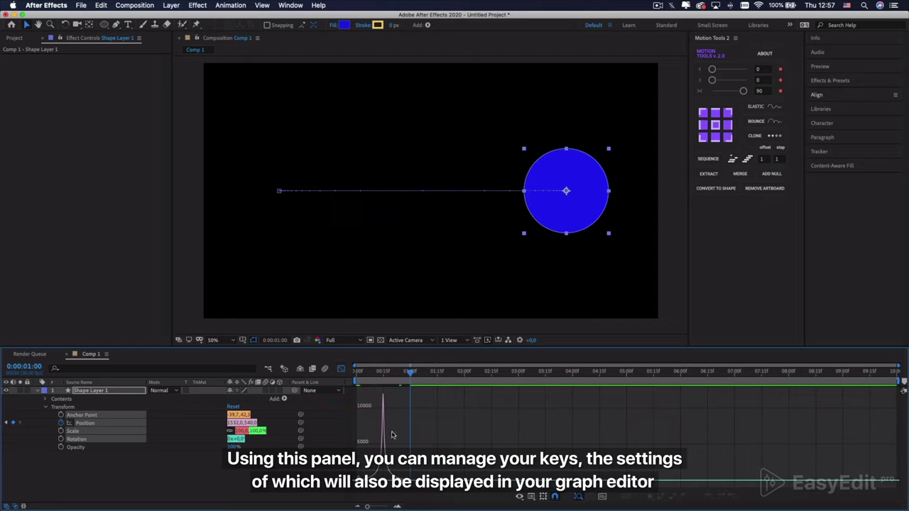
pyautogui.click(341, 368)
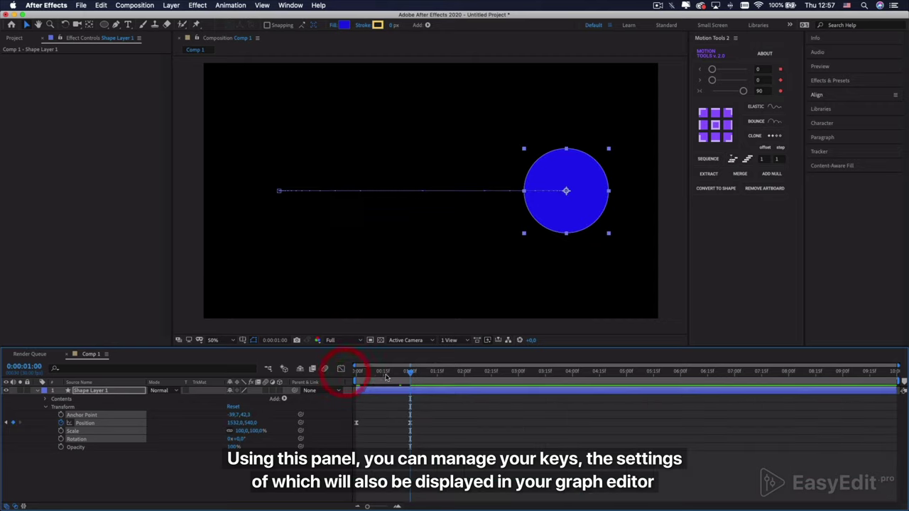
pyautogui.click(416, 430)
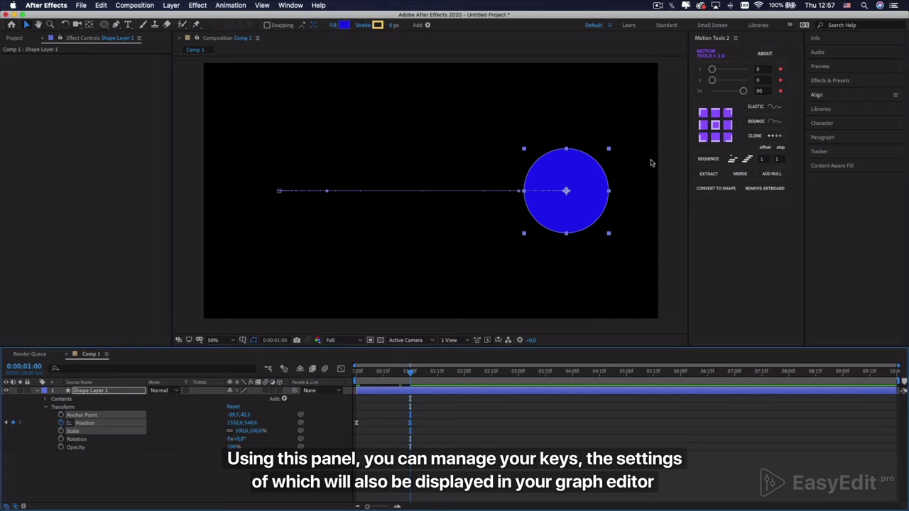
pyautogui.moveTo(712, 71); pyautogui.dragTo(750, 74)
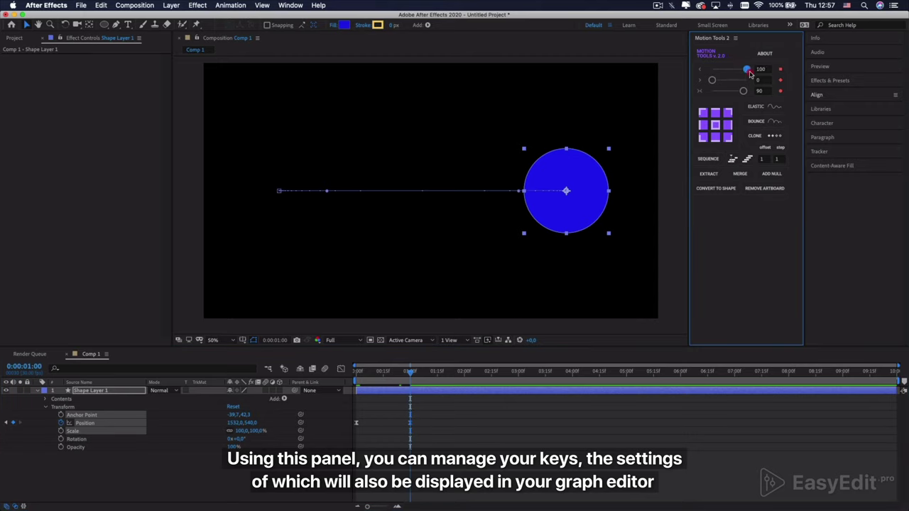
pyautogui.moveTo(415, 369); pyautogui.dragTo(356, 370)
pyautogui.press('space')
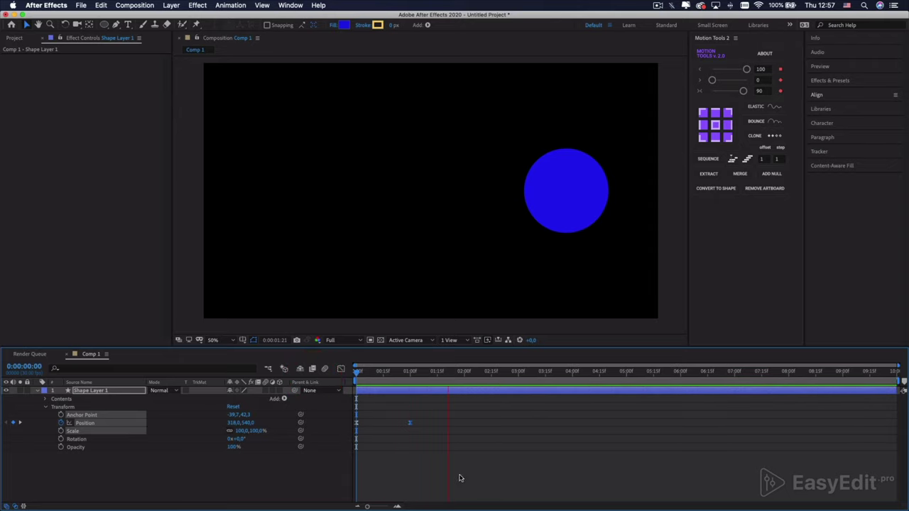
# - Stop the preview and duplicate the circle's shape layer into four copies with Cmd+D
pyautogui.press('space')
pyautogui.click(430, 383)
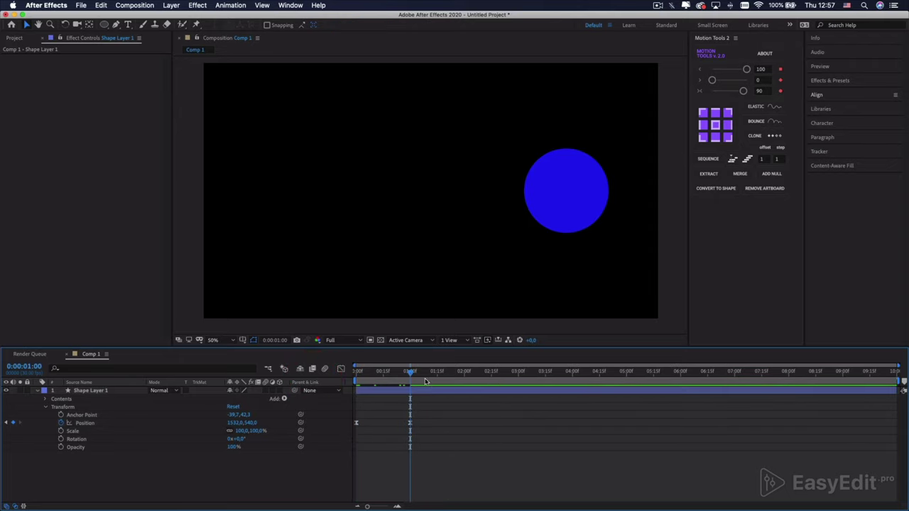
pyautogui.click(383, 394)
pyautogui.press('super+d')
pyautogui.press('super+d')
pyautogui.press('super+d')
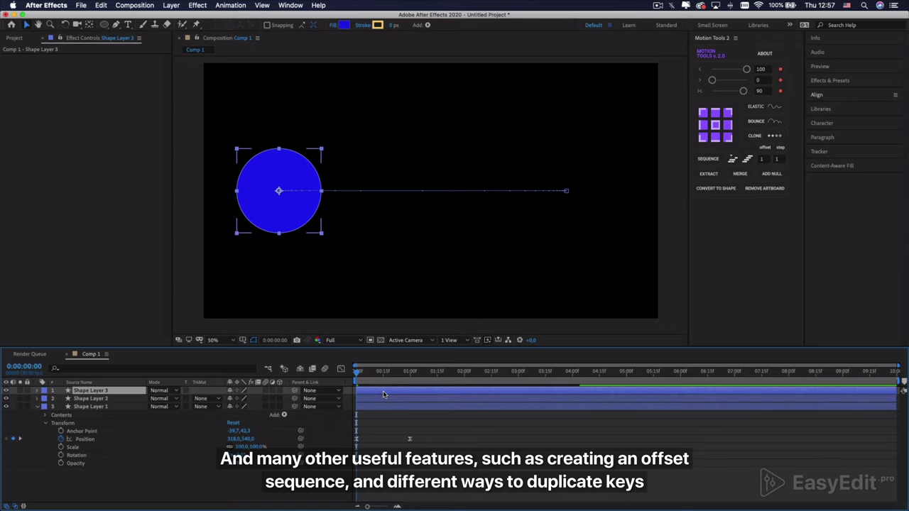
# - Stagger all four shape layers with a Motion Tools sequence offset of 5, then play
pyautogui.keyDown('shift'); pyautogui.click(387, 415); pyautogui.keyUp('shift')
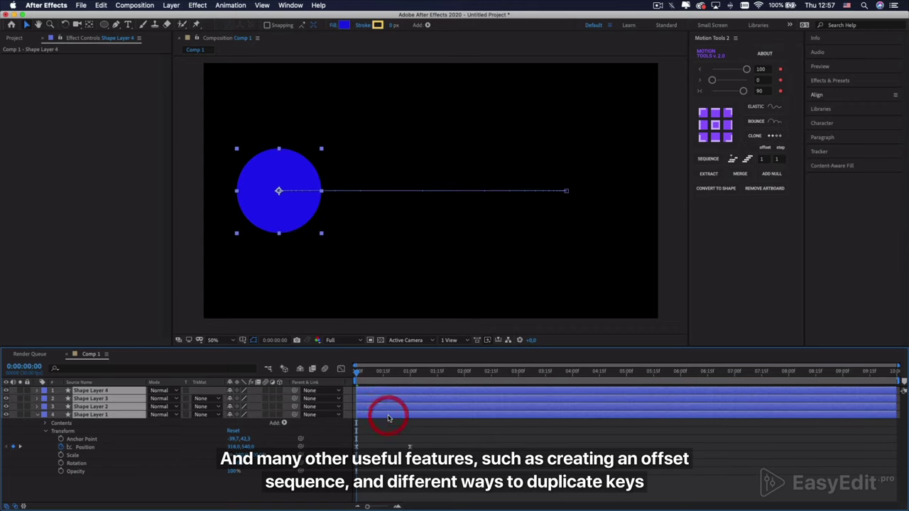
pyautogui.click(763, 159)
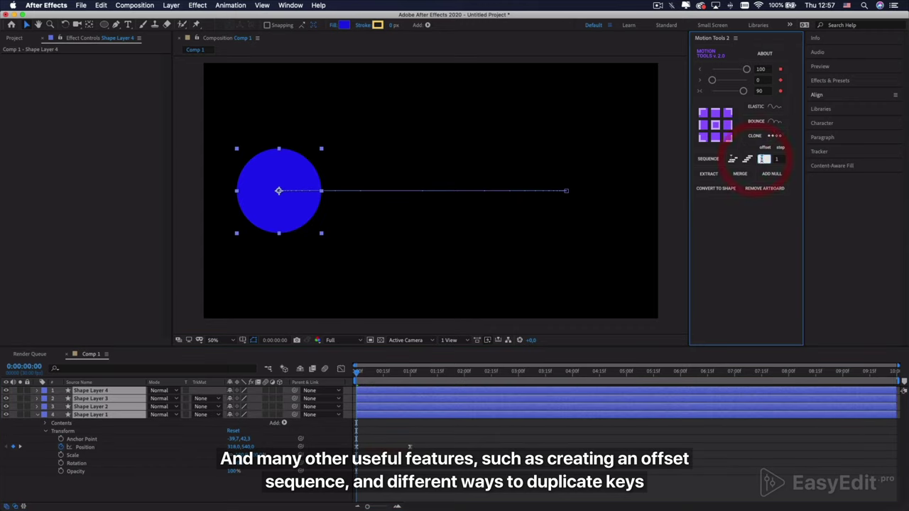
pyautogui.write('5')
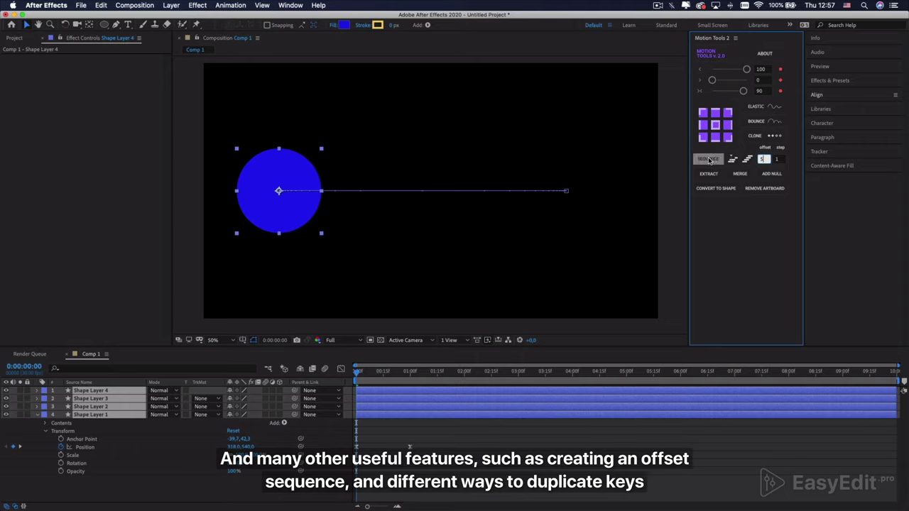
pyautogui.click(708, 159)
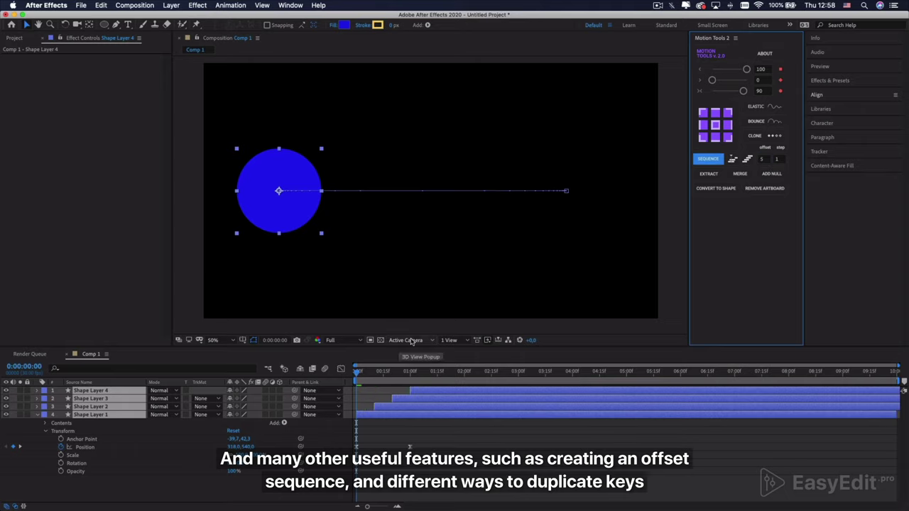
pyautogui.click(410, 446)
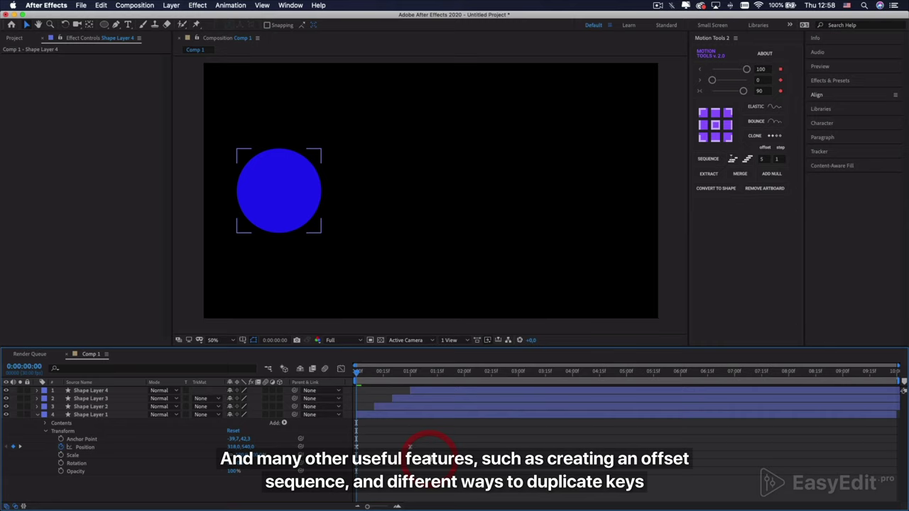
pyautogui.press('space')
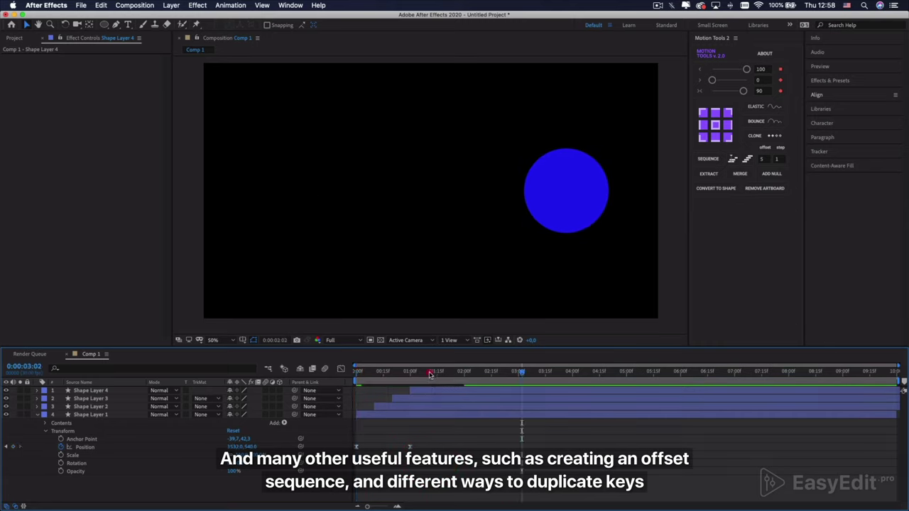
# - Reveal Position on all four shape layers and select their eight Position keyframes
pyautogui.click(411, 371)
pyautogui.click(430, 395)
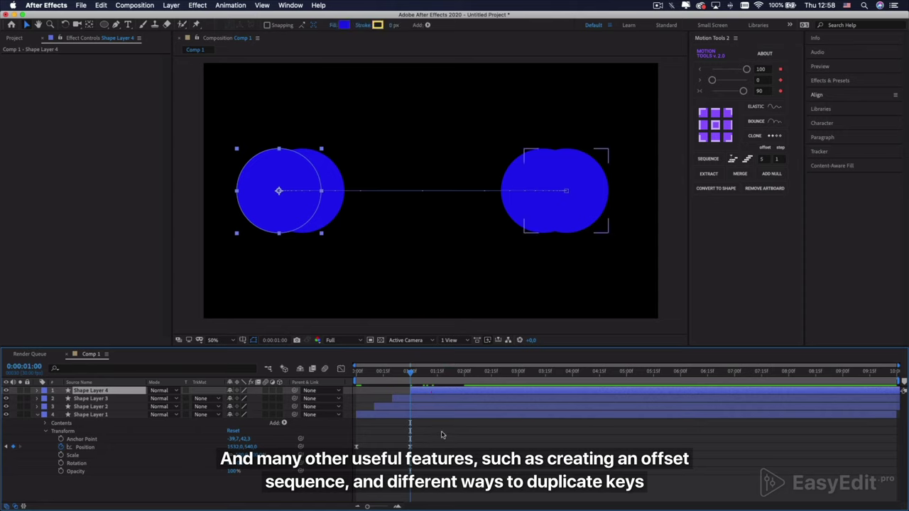
pyautogui.keyDown('shift'); pyautogui.click(443, 416); pyautogui.keyUp('shift')
pyautogui.press('p')
pyautogui.moveTo(350, 390); pyautogui.dragTo(486, 460)
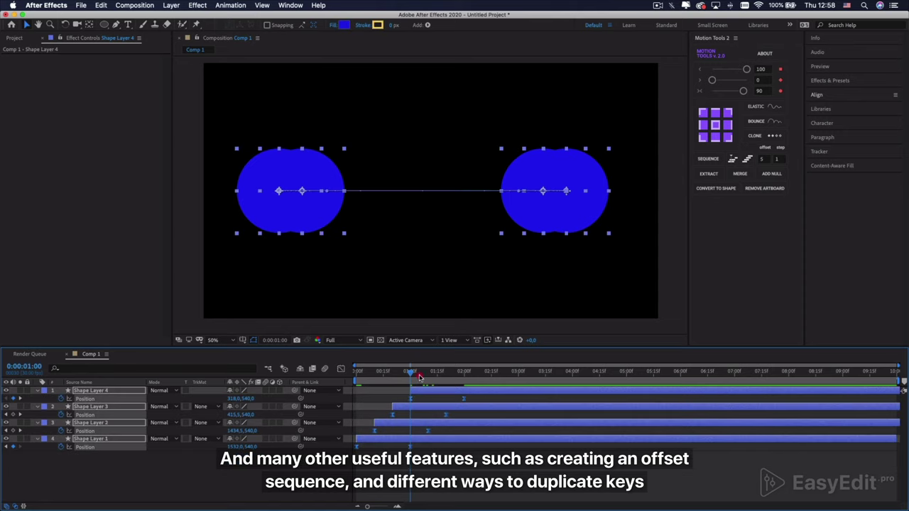
# - Clone the selected Position keyframes at 3 seconds with Motion Tools, preview, then deselect
pyautogui.moveTo(419, 377); pyautogui.dragTo(518, 384)
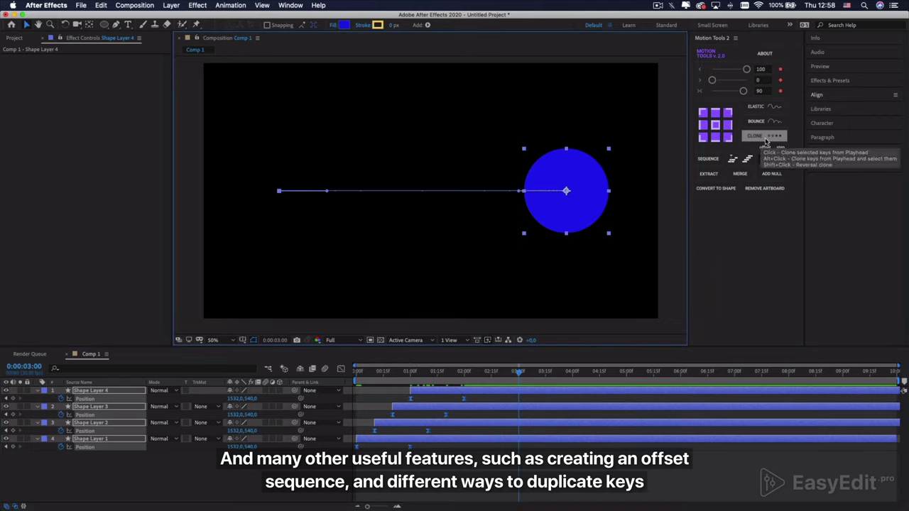
pyautogui.click(764, 138)
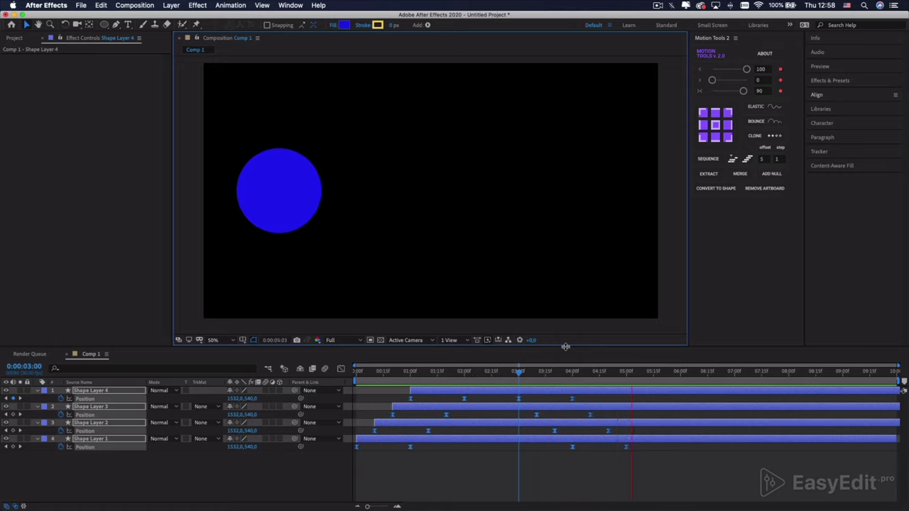
pyautogui.press('space')
pyautogui.moveTo(661, 378); pyautogui.dragTo(653, 372)
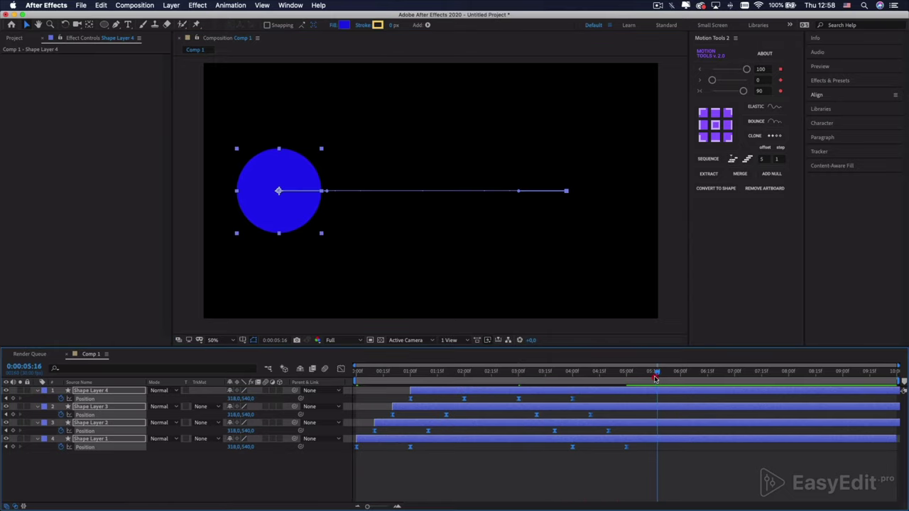
pyautogui.click(607, 488)
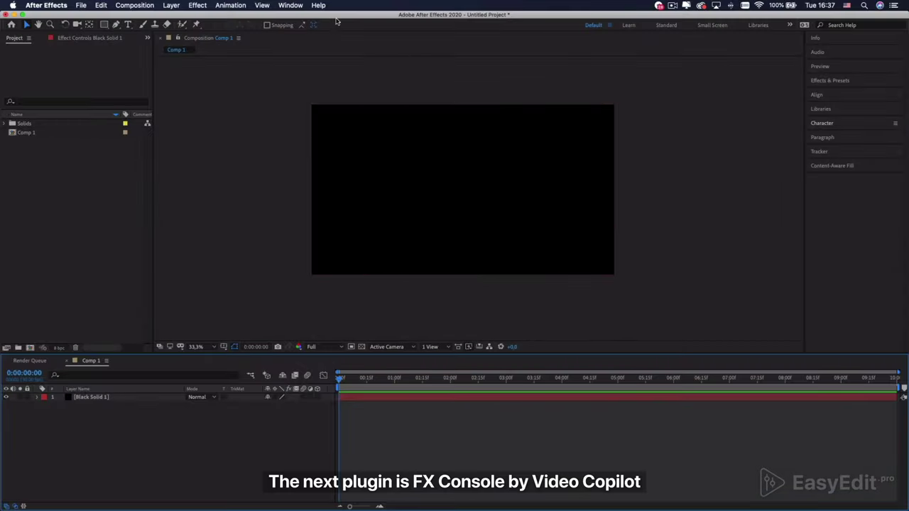
# - Search 'fx' in the Help search and open the FX Console.jsx panel
pyautogui.click(318, 6)
pyautogui.write('fx')
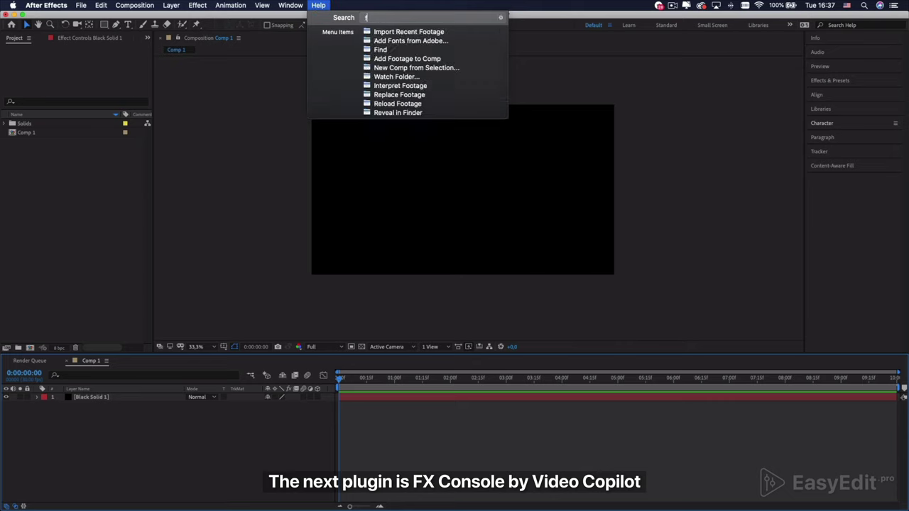
pyautogui.moveTo(415, 64)
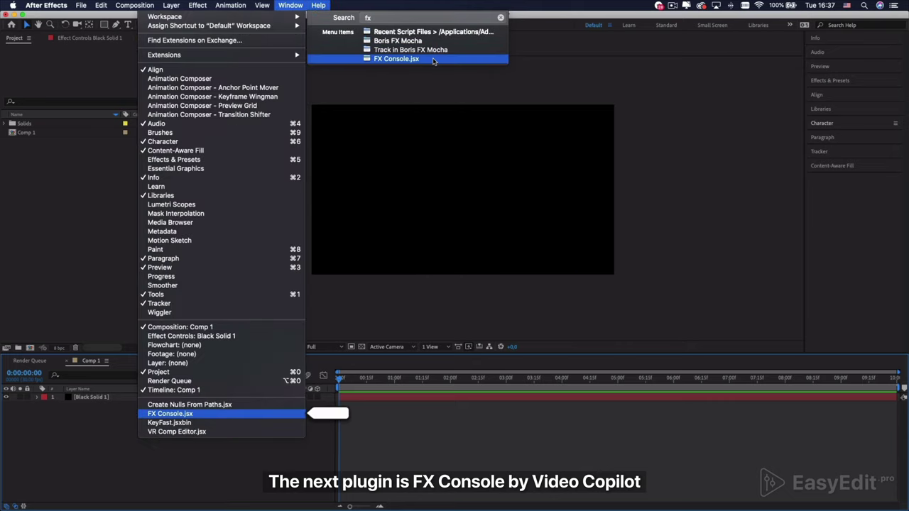
pyautogui.click(432, 60)
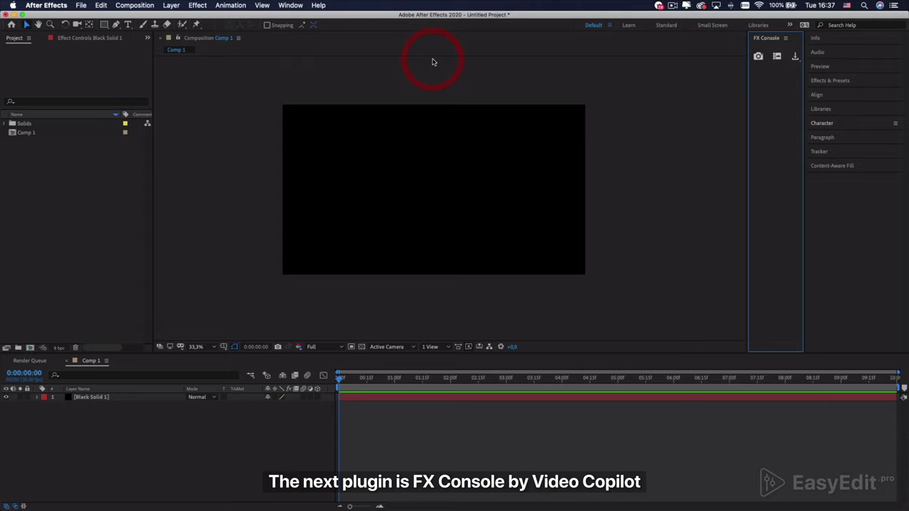
# - Widen the FX Console panel, view its settings and close them unchanged, then select Black Solid 1
pyautogui.moveTo(747, 92); pyautogui.dragTo(655, 103)
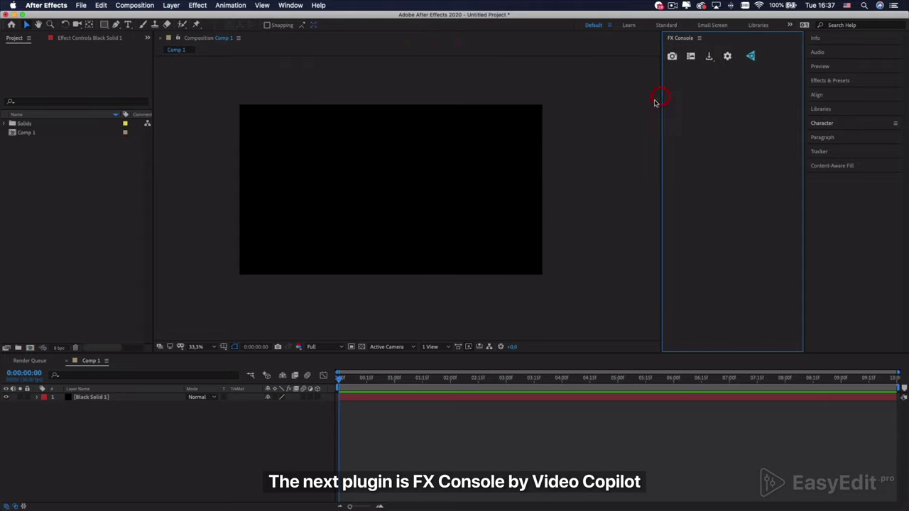
pyautogui.click(727, 57)
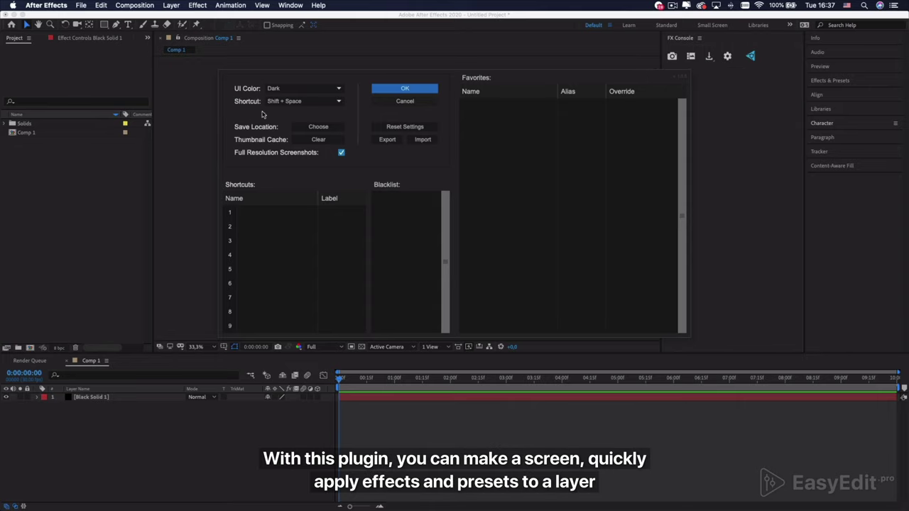
pyautogui.click(405, 89)
pyautogui.click(378, 398)
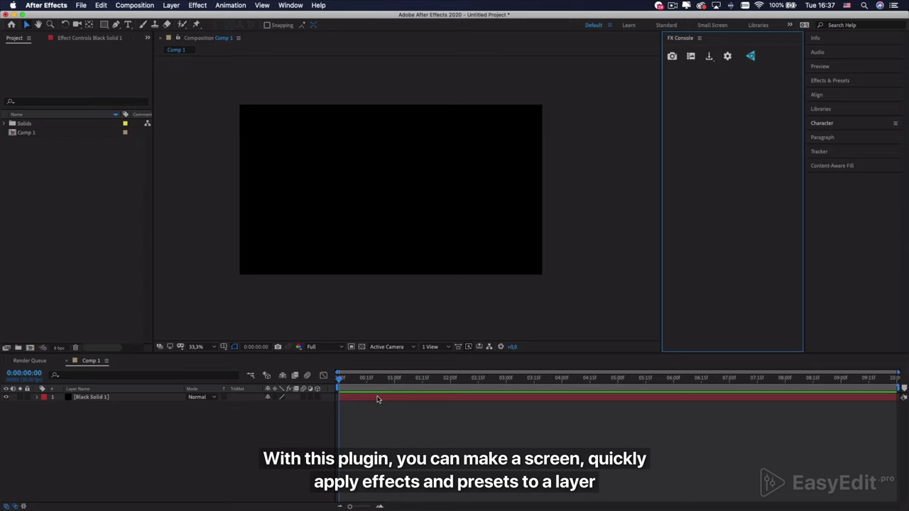
# - Apply CC Radial Blur to the solid via an FX Console 'blur' search
pyautogui.hotkey('ctrl', 'space')
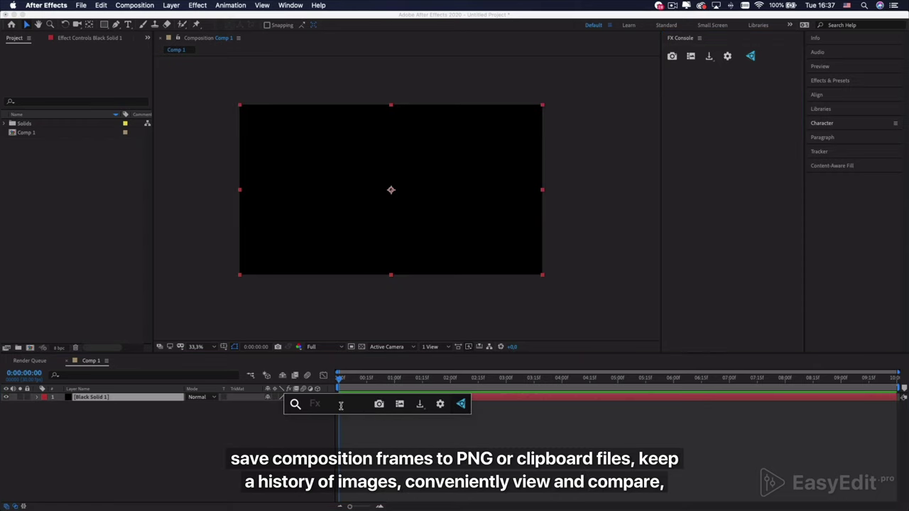
pyautogui.write('blur')
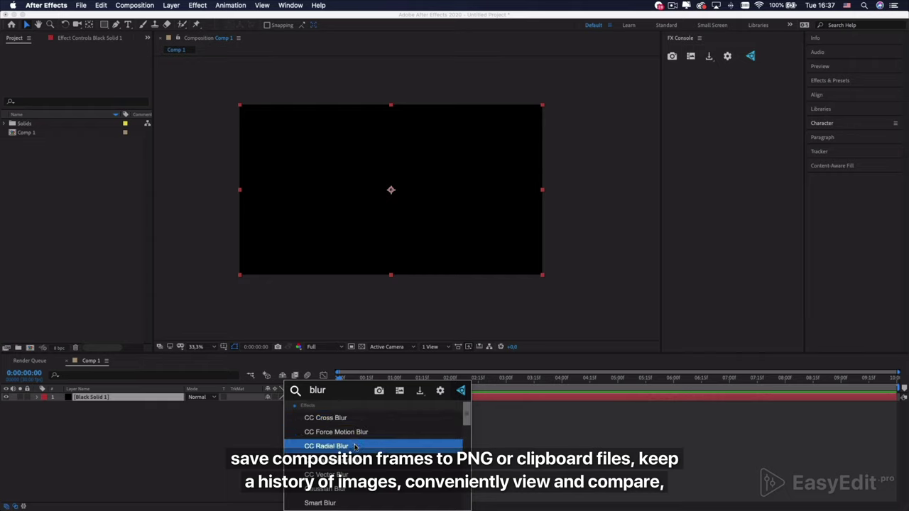
pyautogui.click(355, 446)
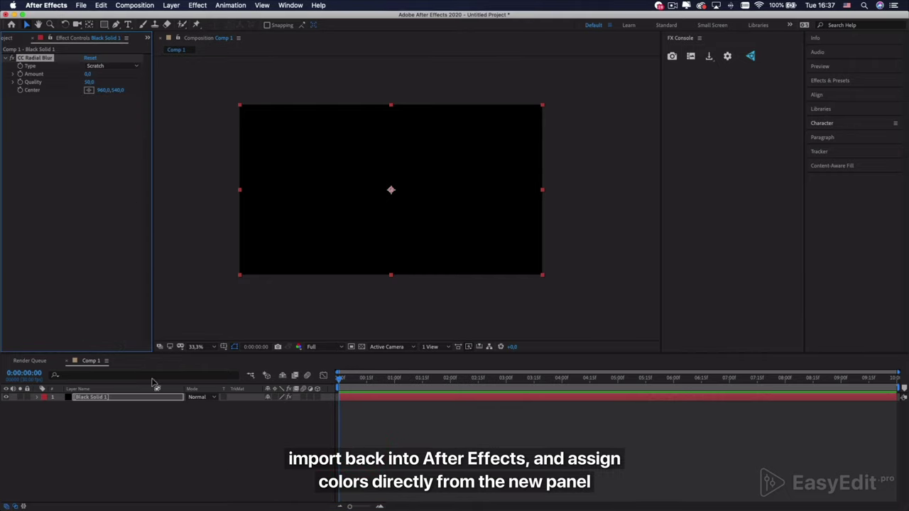
# - Apply Turbulent Displace to the solid via an FX Console 'turb' search
pyautogui.click(159, 403)
pyautogui.hotkey('ctrl', 'space')
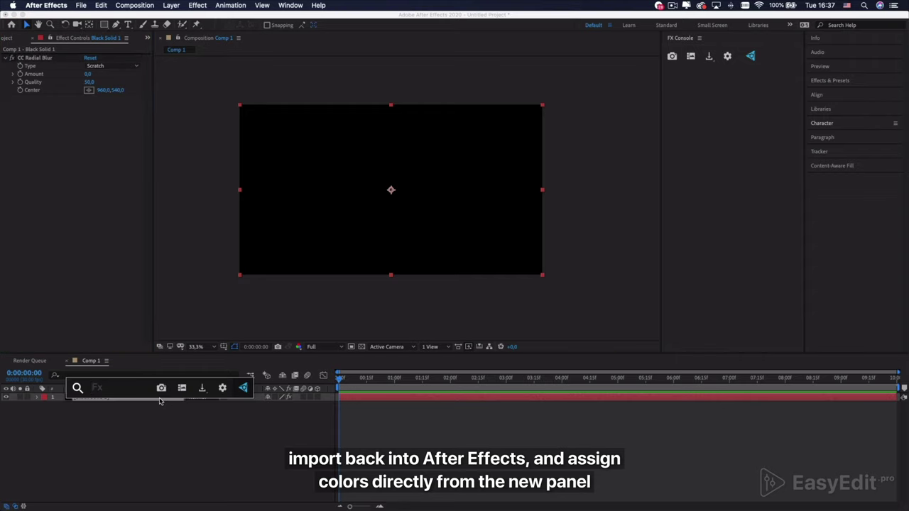
pyautogui.write('turb')
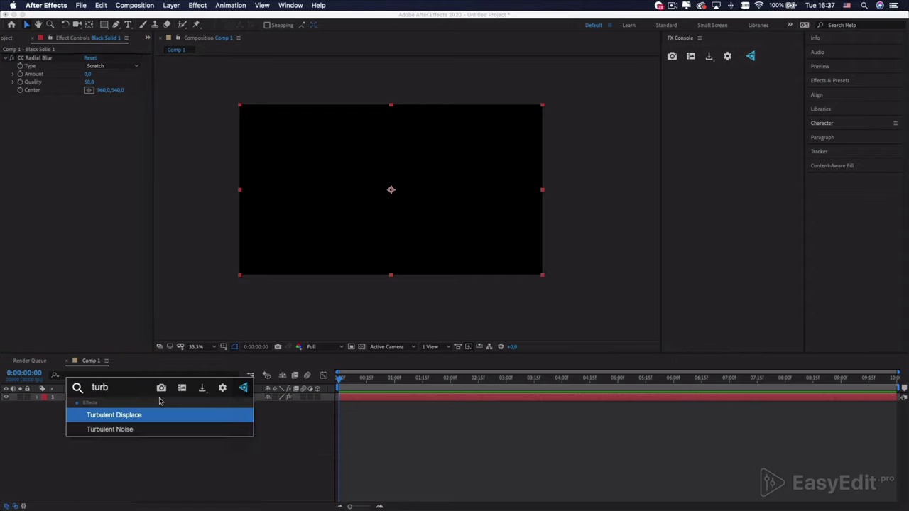
pyautogui.click(149, 414)
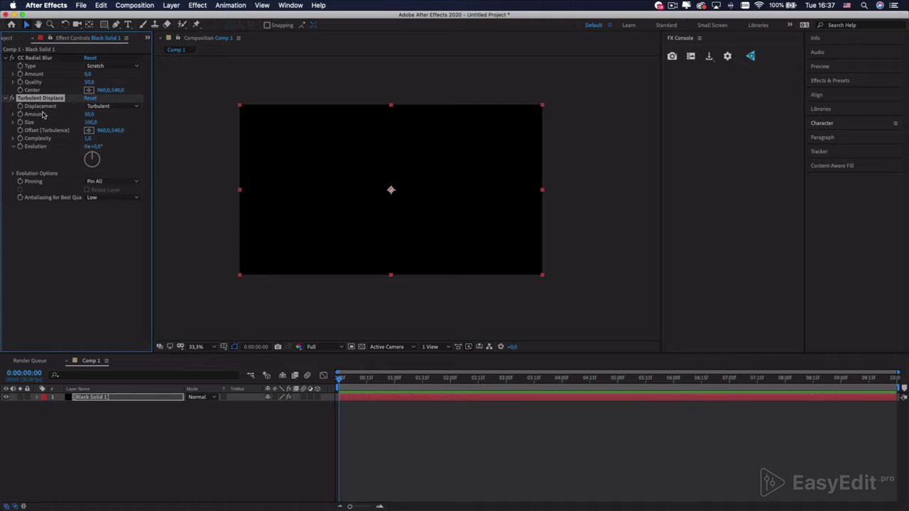
# - Apply the Fill effect via an FX Console 'fill' search, turning the solid red, then deselect
pyautogui.click(124, 398)
pyautogui.hotkey('ctrl', 'space')
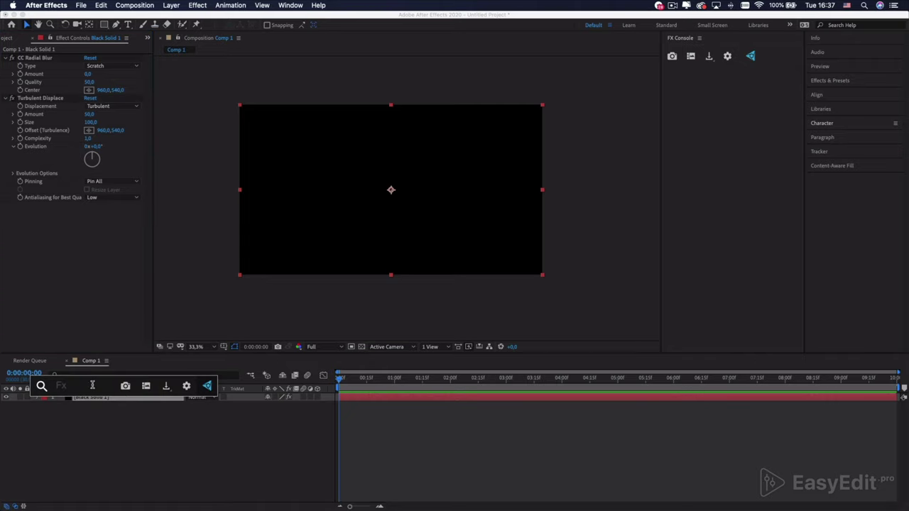
pyautogui.write('fill')
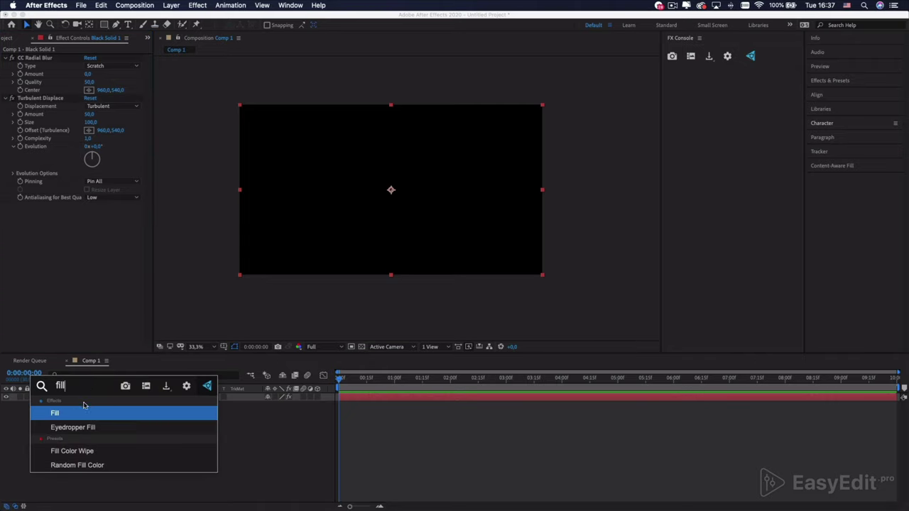
pyautogui.click(82, 415)
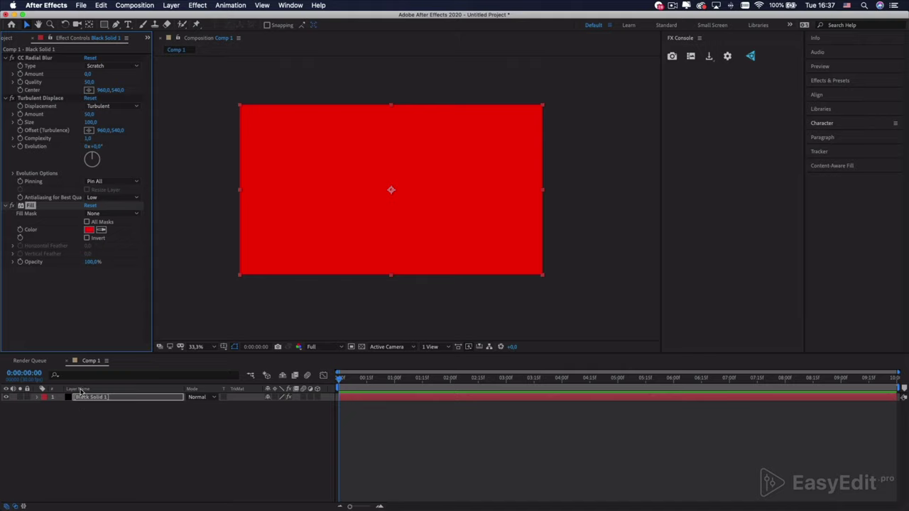
pyautogui.click(182, 274)
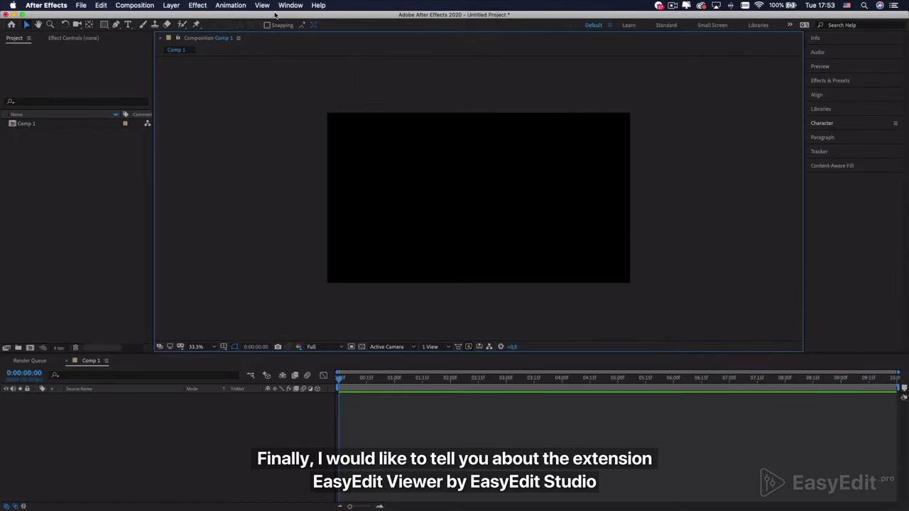
# - Open EasyEdit Viewer from Window > Extensions, widen it, and dismiss its welcome screen
pyautogui.click(289, 6)
pyautogui.moveTo(326, 55)
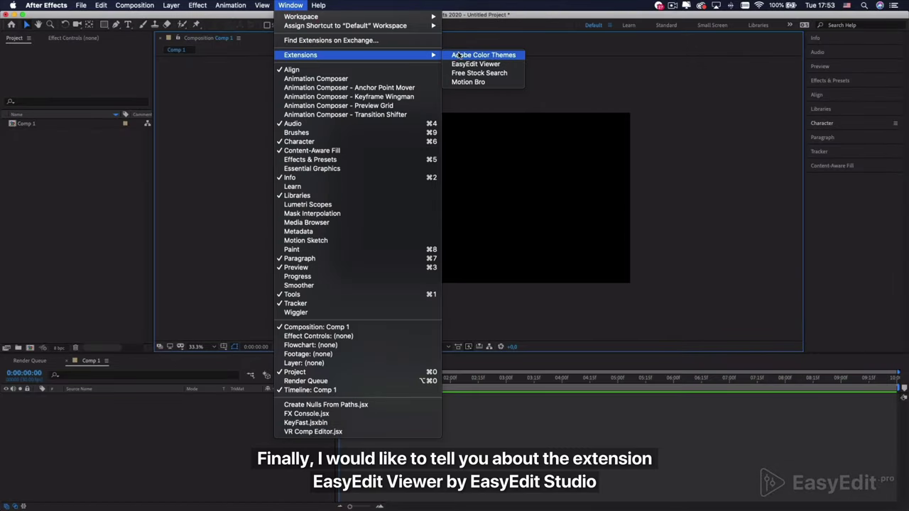
pyautogui.click(508, 66)
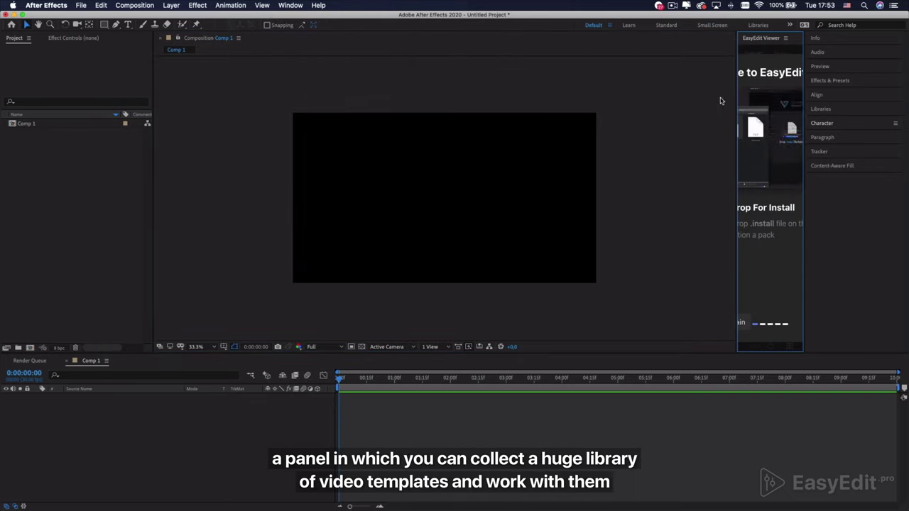
pyautogui.moveTo(735, 101); pyautogui.dragTo(567, 100)
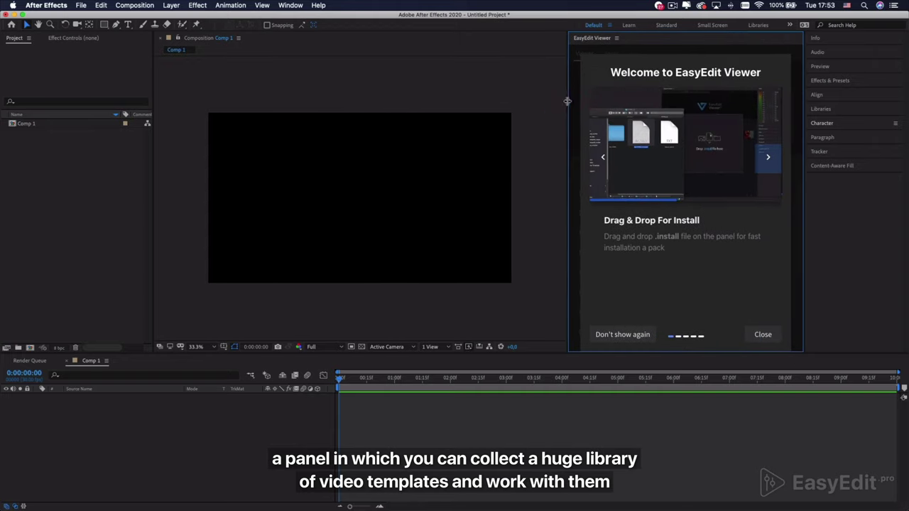
pyautogui.click(762, 334)
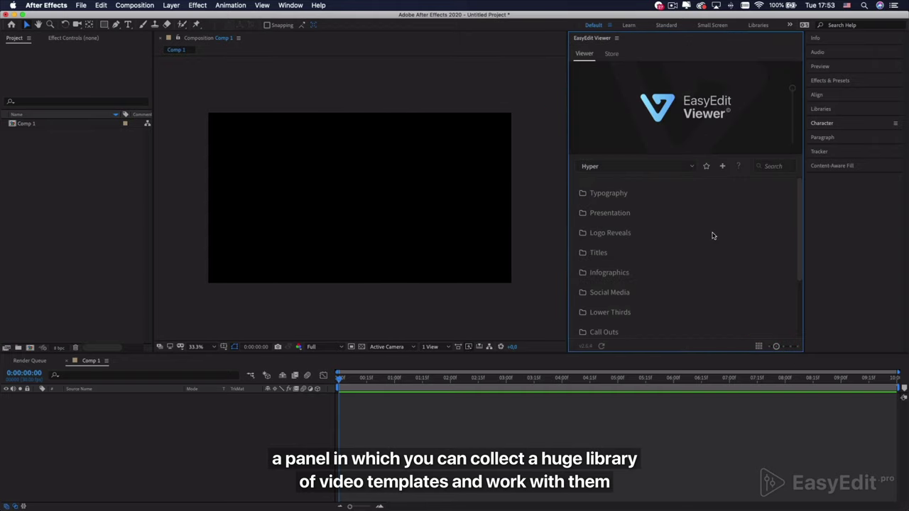
# - Check the installed template libraries, keeping Hyper, then open the EasyEdit Store
pyautogui.click(690, 168)
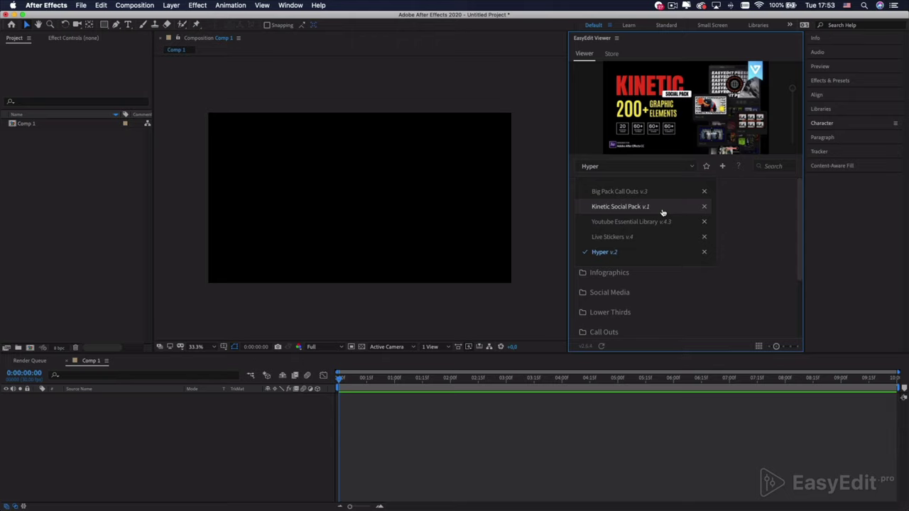
pyautogui.click(756, 219)
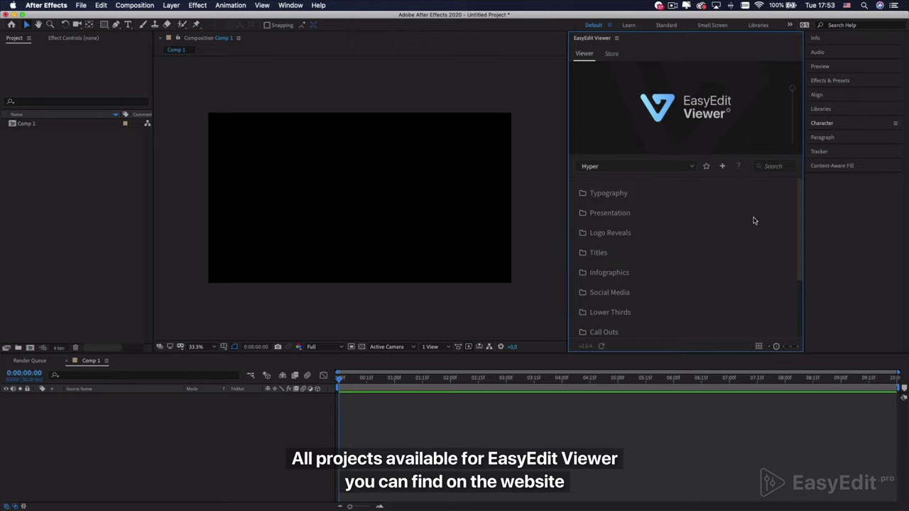
pyautogui.click(611, 54)
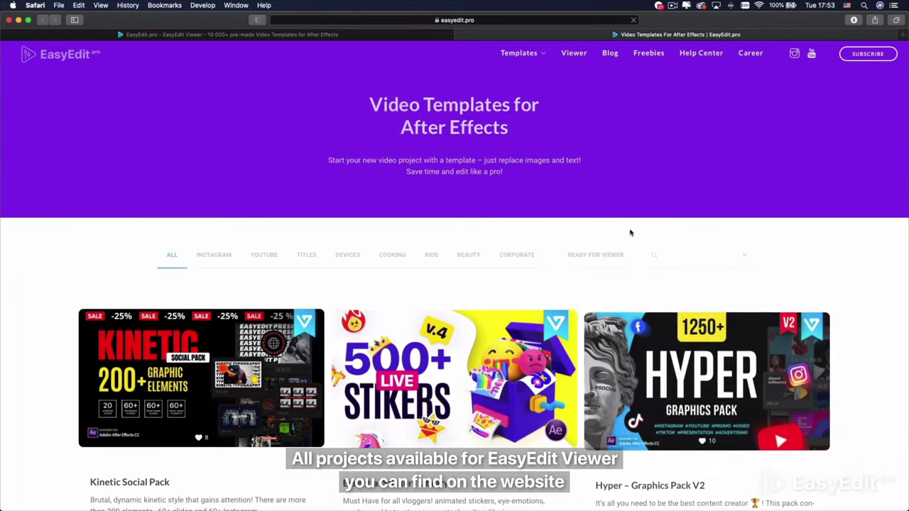
# - Scroll through the easyedit.pro After Effects templates page, then return to After Effects from the Dock
pyautogui.scroll(-3, 633, 234)
pyautogui.scroll(-4, 633, 284)
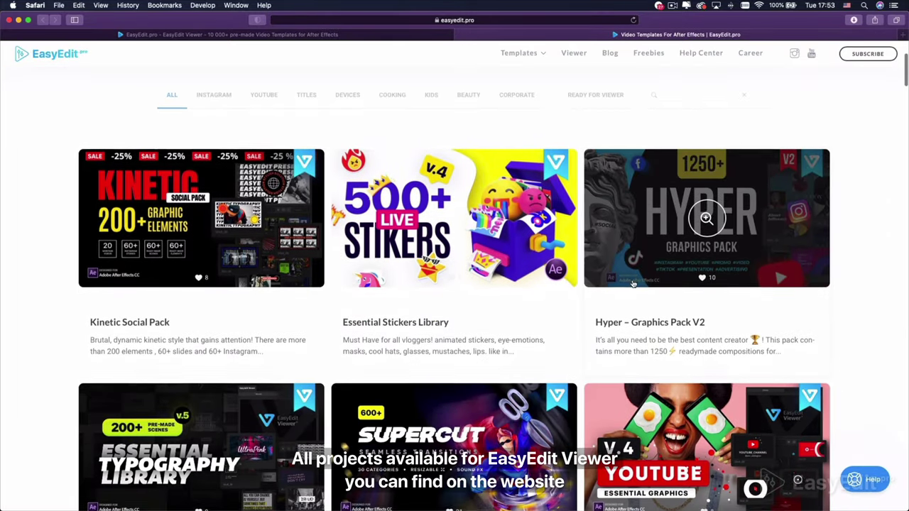
pyautogui.scroll(-6, 631, 283)
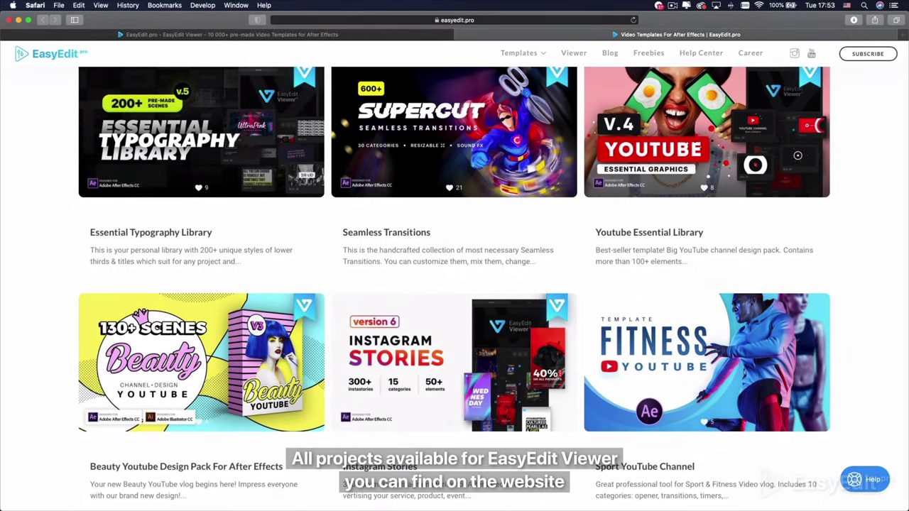
pyautogui.click(325, 494)
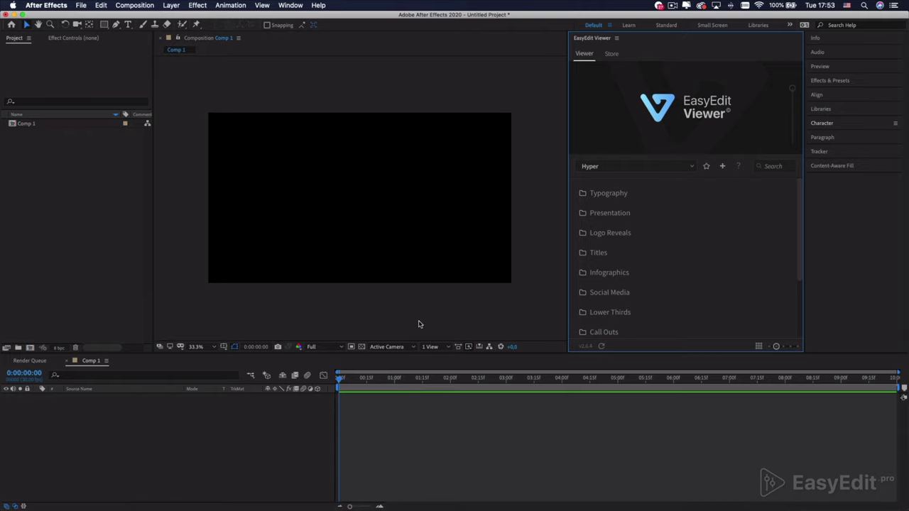
# - Expand Hyper's Typography folder and import the Slide 007 template
pyautogui.click(637, 194)
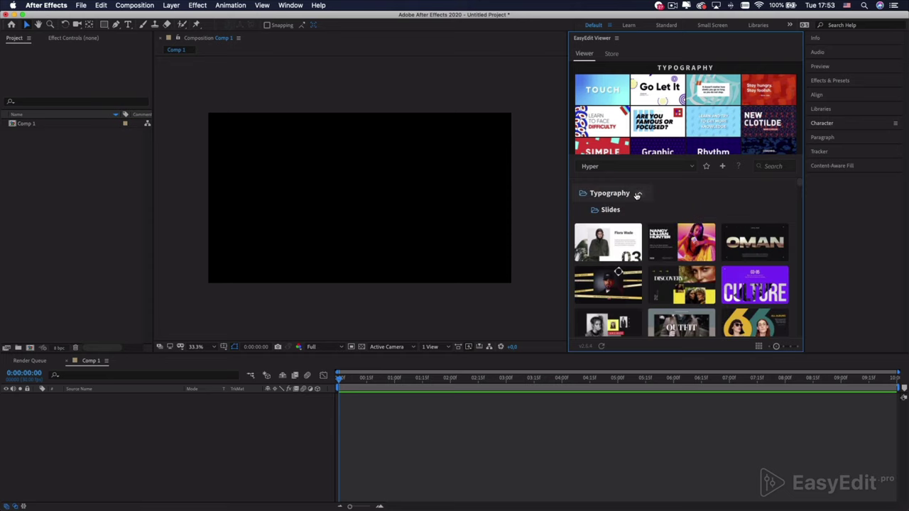
pyautogui.scroll(-3, 628, 241)
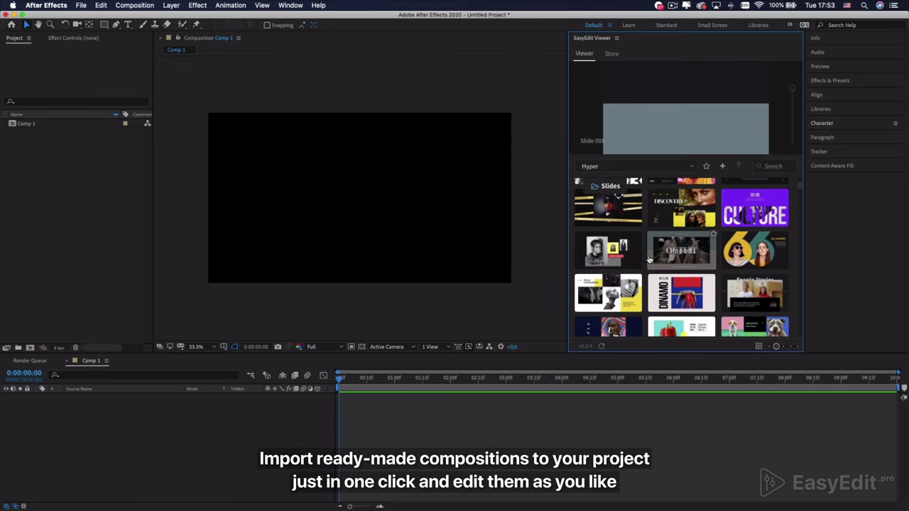
pyautogui.click(611, 258)
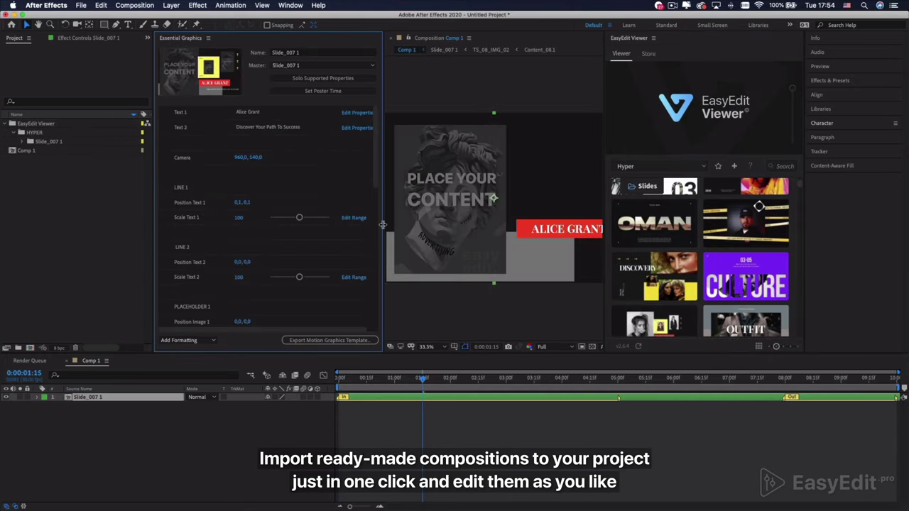
# - Resize the Essential Graphics and EasyEdit Viewer panels to enlarge the composition view
pyautogui.moveTo(381, 224); pyautogui.dragTo(274, 224)
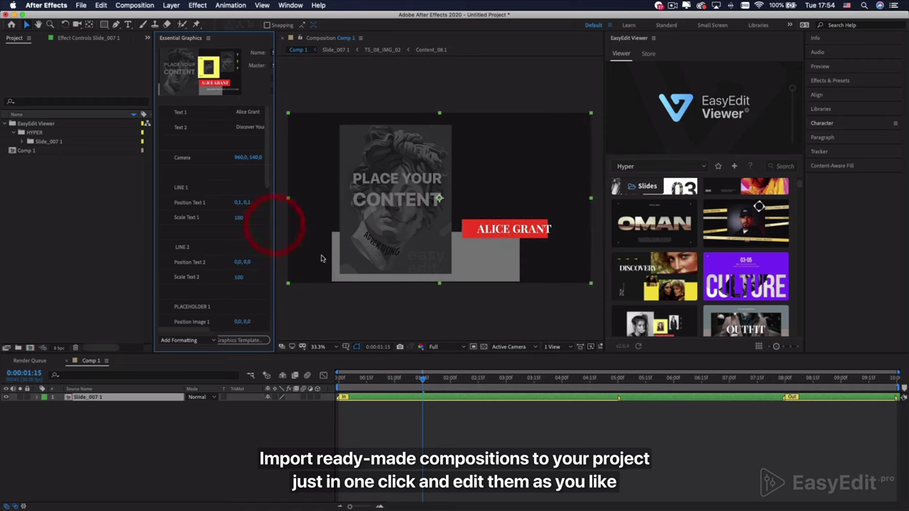
pyautogui.moveTo(603, 252); pyautogui.dragTo(690, 252)
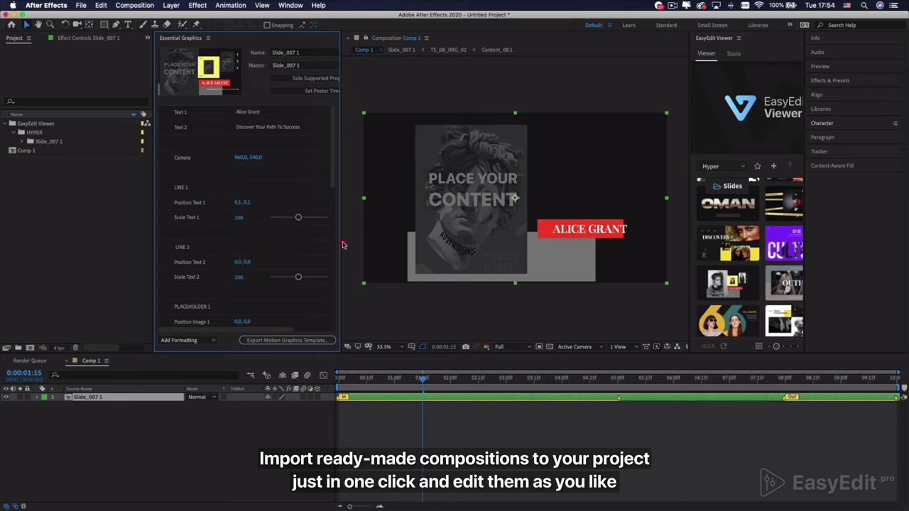
pyautogui.moveTo(342, 245); pyautogui.dragTo(350, 243)
# - Preview the Slide 007 animation from the start, then scroll through its Essential Graphics properties
pyautogui.press('Home')
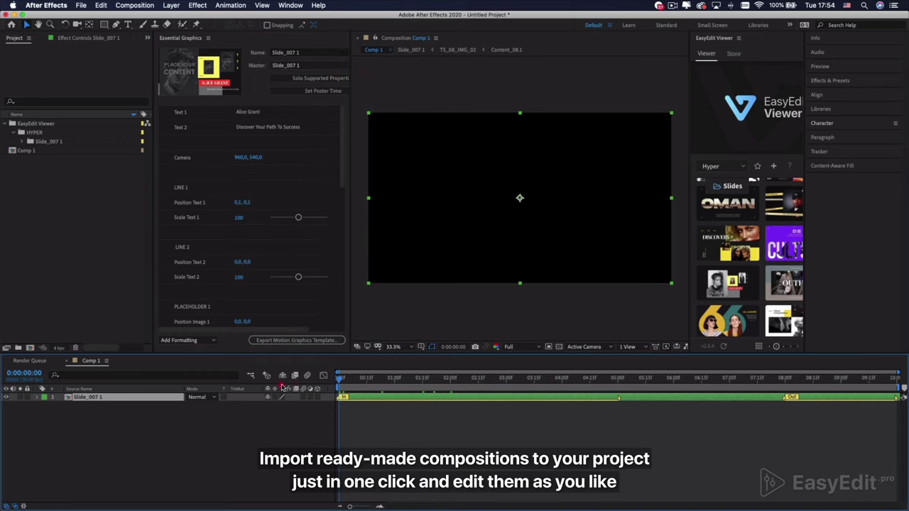
pyautogui.press('space')
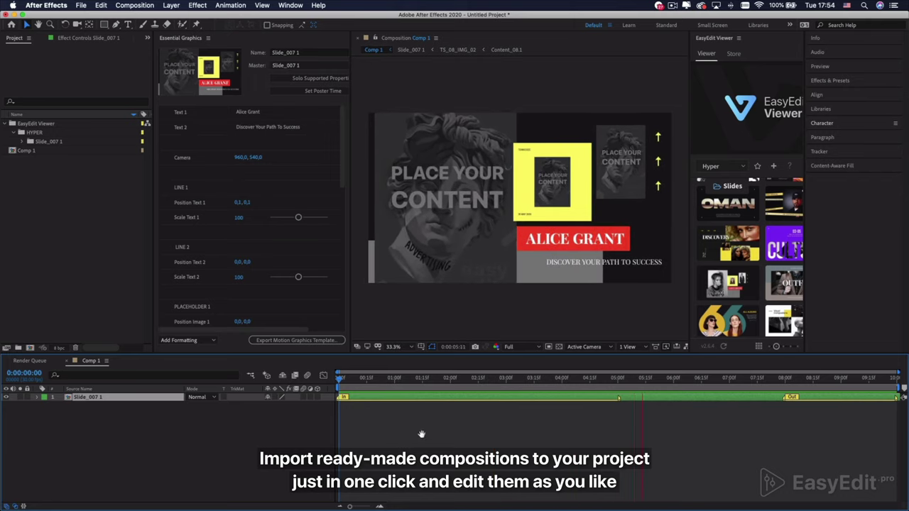
pyautogui.press('space')
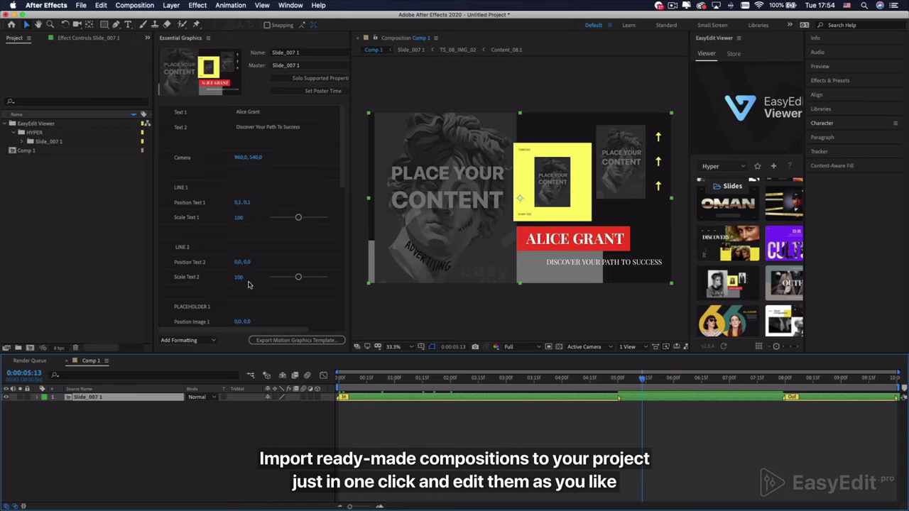
pyautogui.scroll(-3, 250, 283)
pyautogui.scroll(-8, 248, 248)
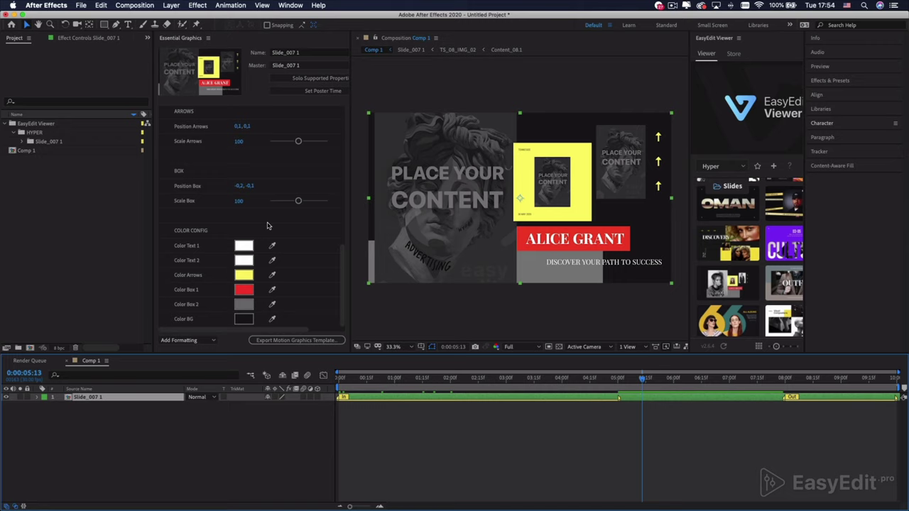
pyautogui.scroll(10, 303, 258)
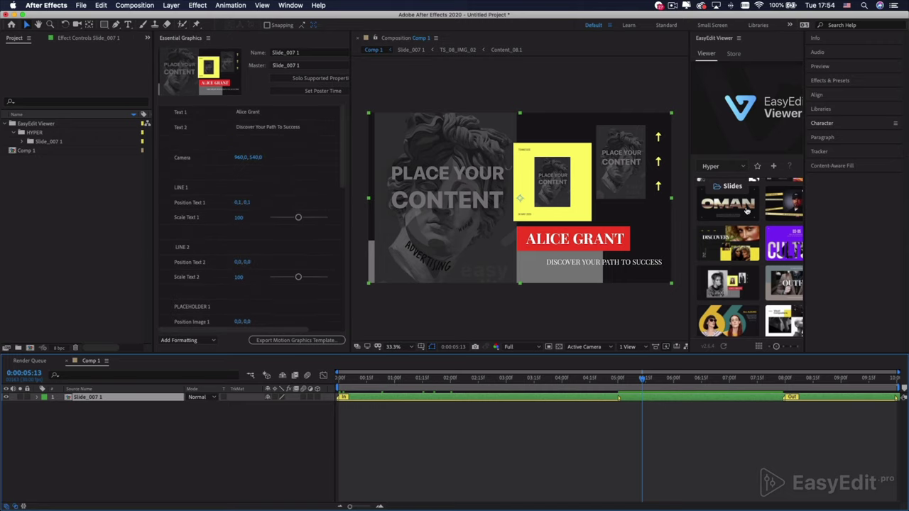
# - Widen EasyEdit Viewer, collapse Typography, and scroll down to Transitions, Backgrounds, Elements and Sound Fx
pyautogui.moveTo(689, 190); pyautogui.dragTo(606, 191)
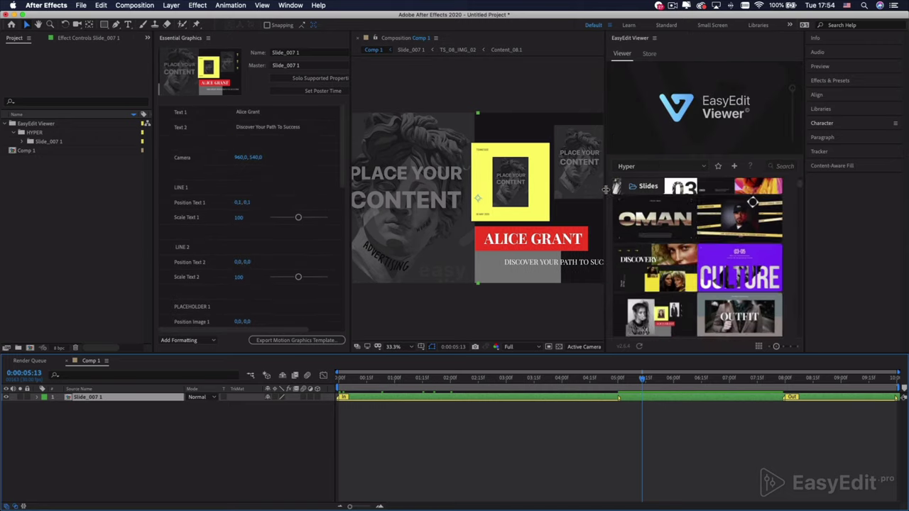
pyautogui.click(668, 204)
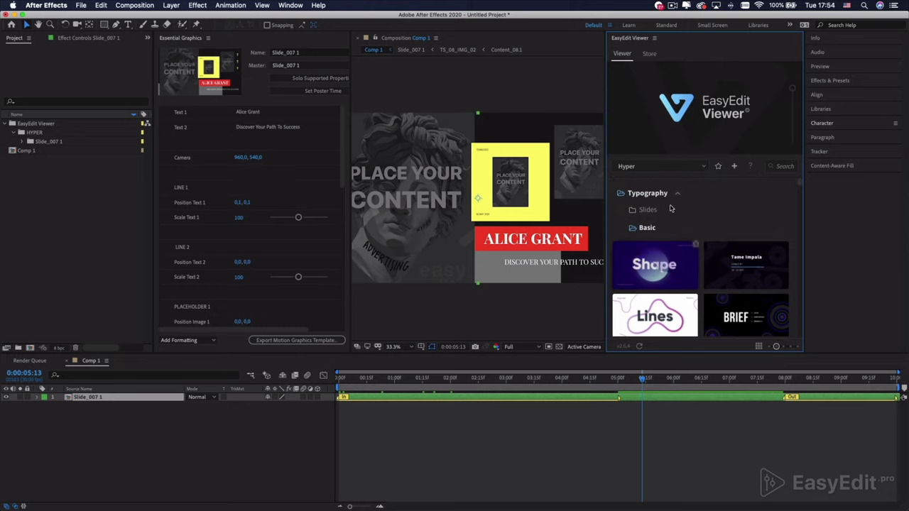
pyautogui.click(653, 195)
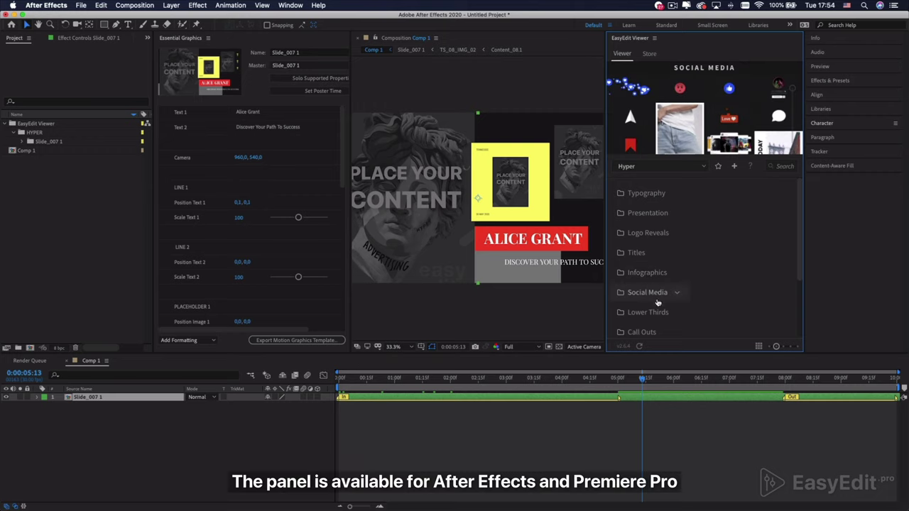
pyautogui.scroll(-4, 707, 303)
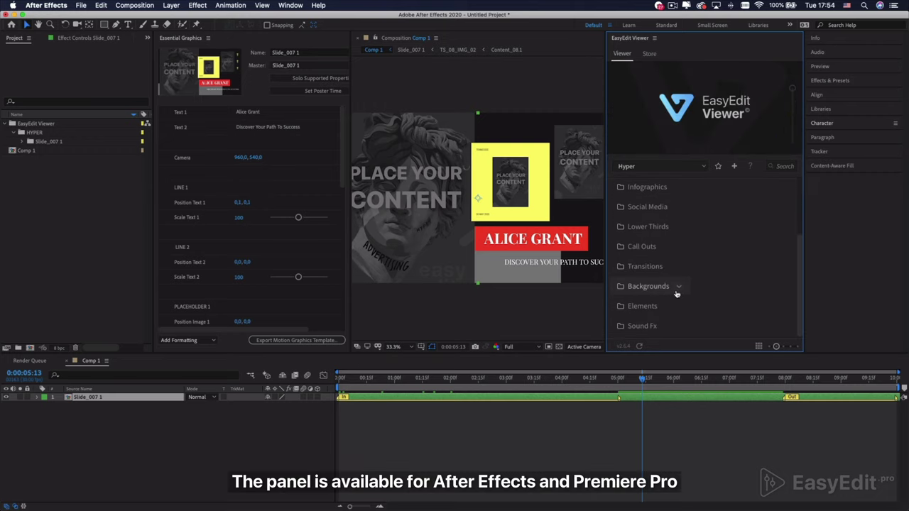